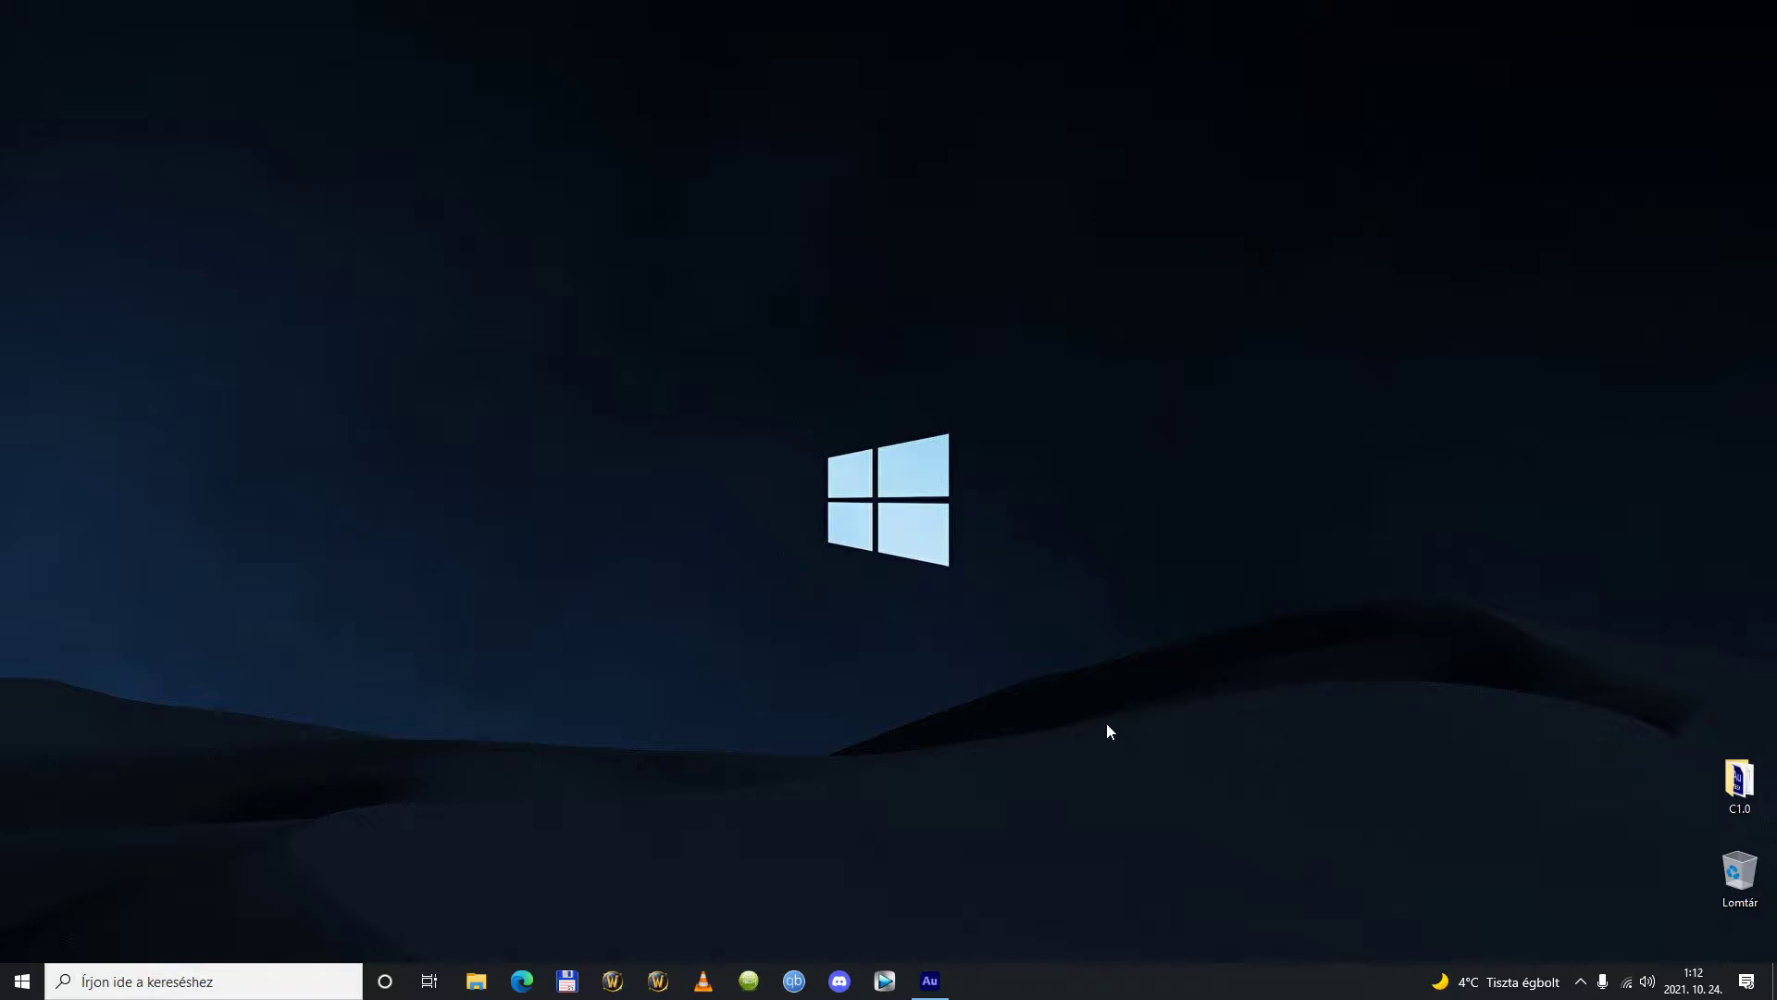
# Download the Windows driver pack VBCABLE_Driver_Pack43.zip from the VB-Audio Virtual Cable page and close the browser
pyautogui.click(522, 979)
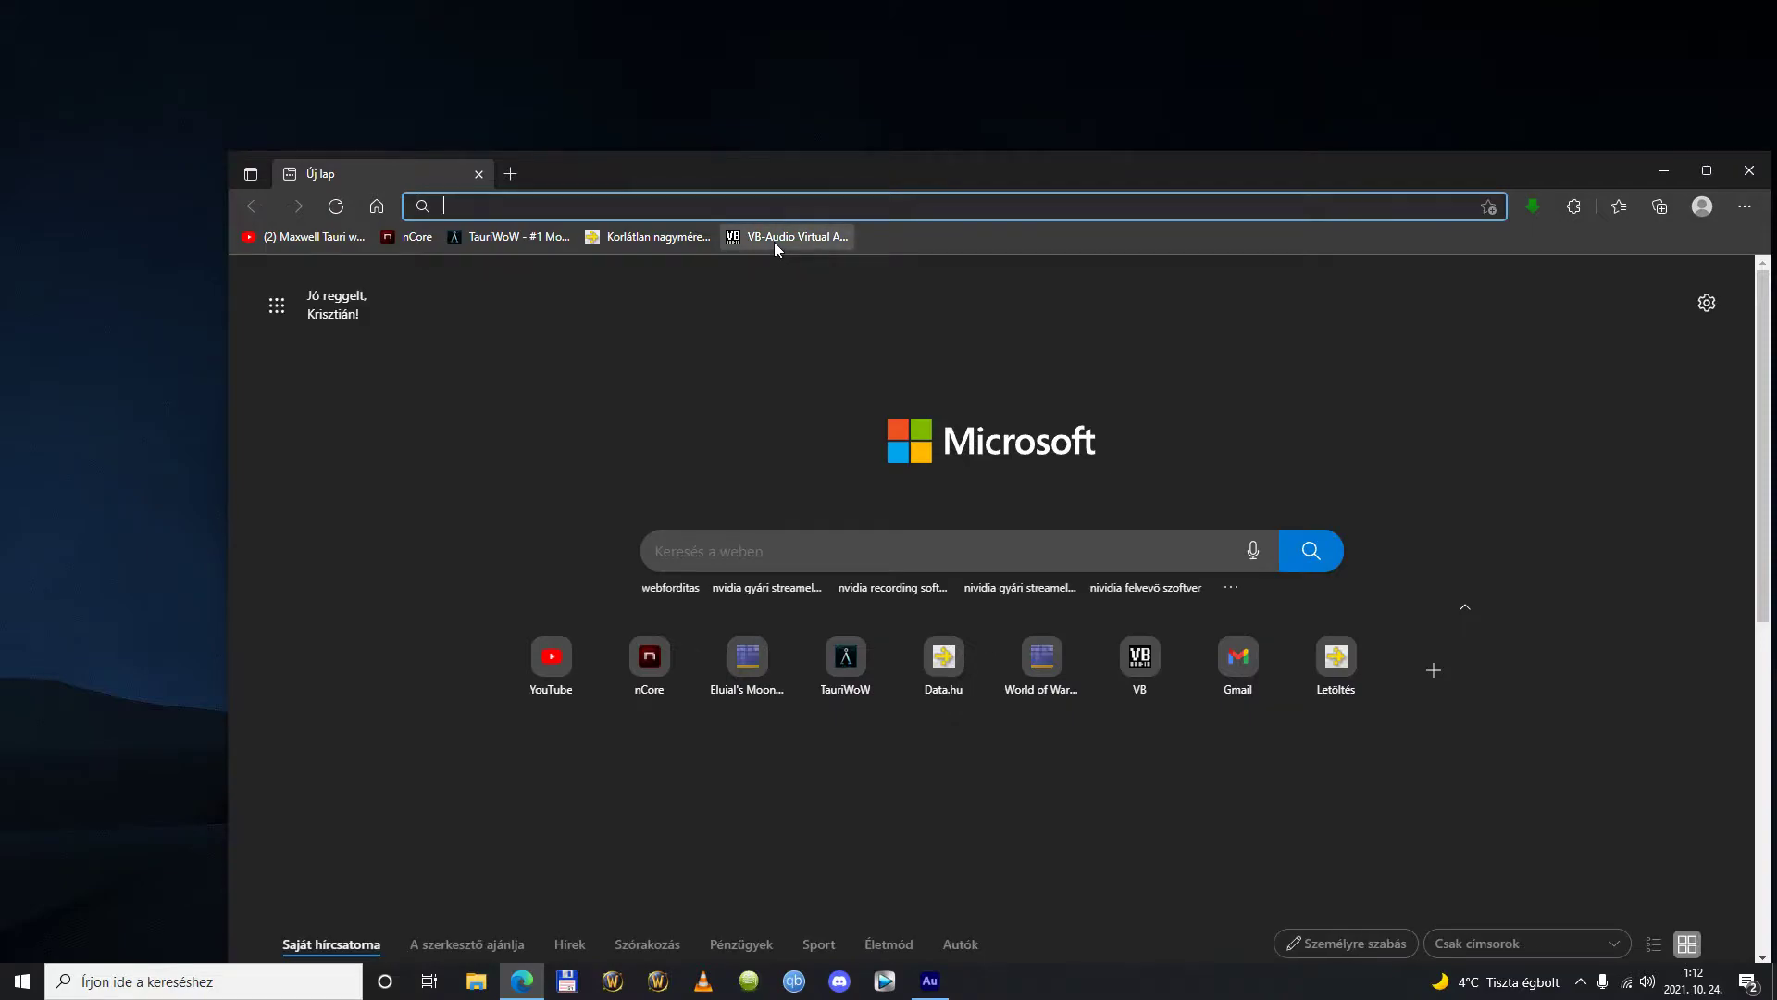
pyautogui.click(782, 237)
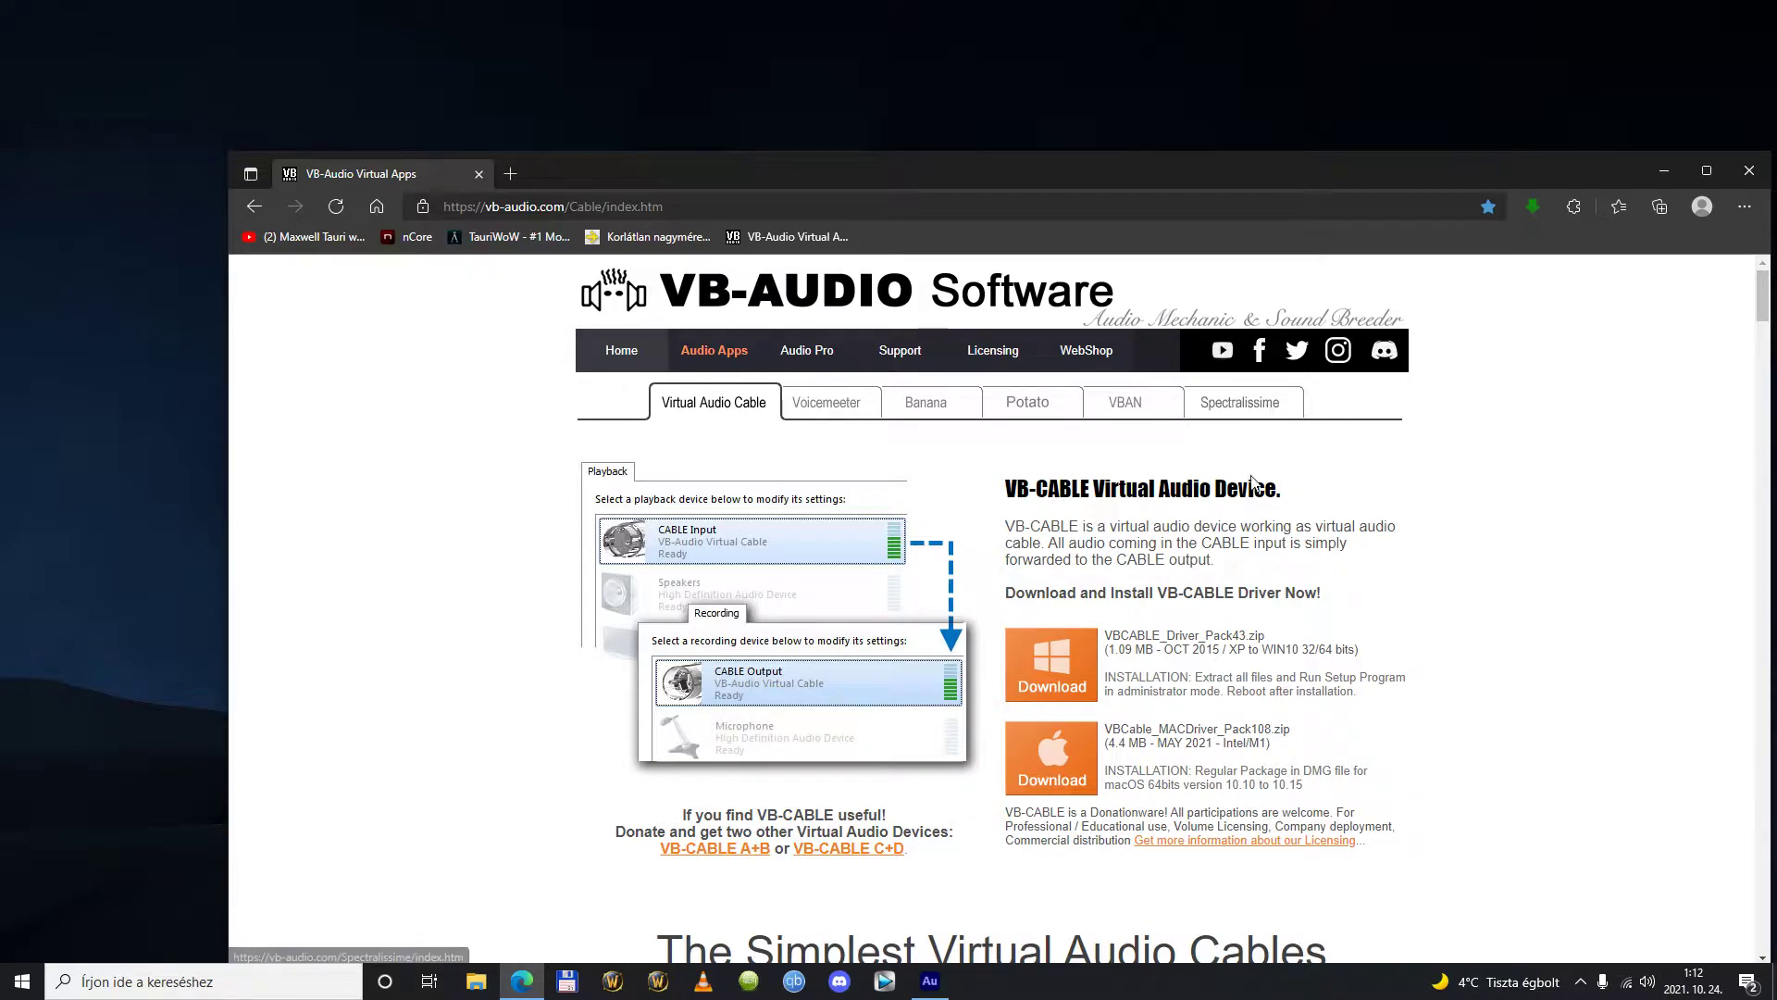
pyautogui.click(1085, 680)
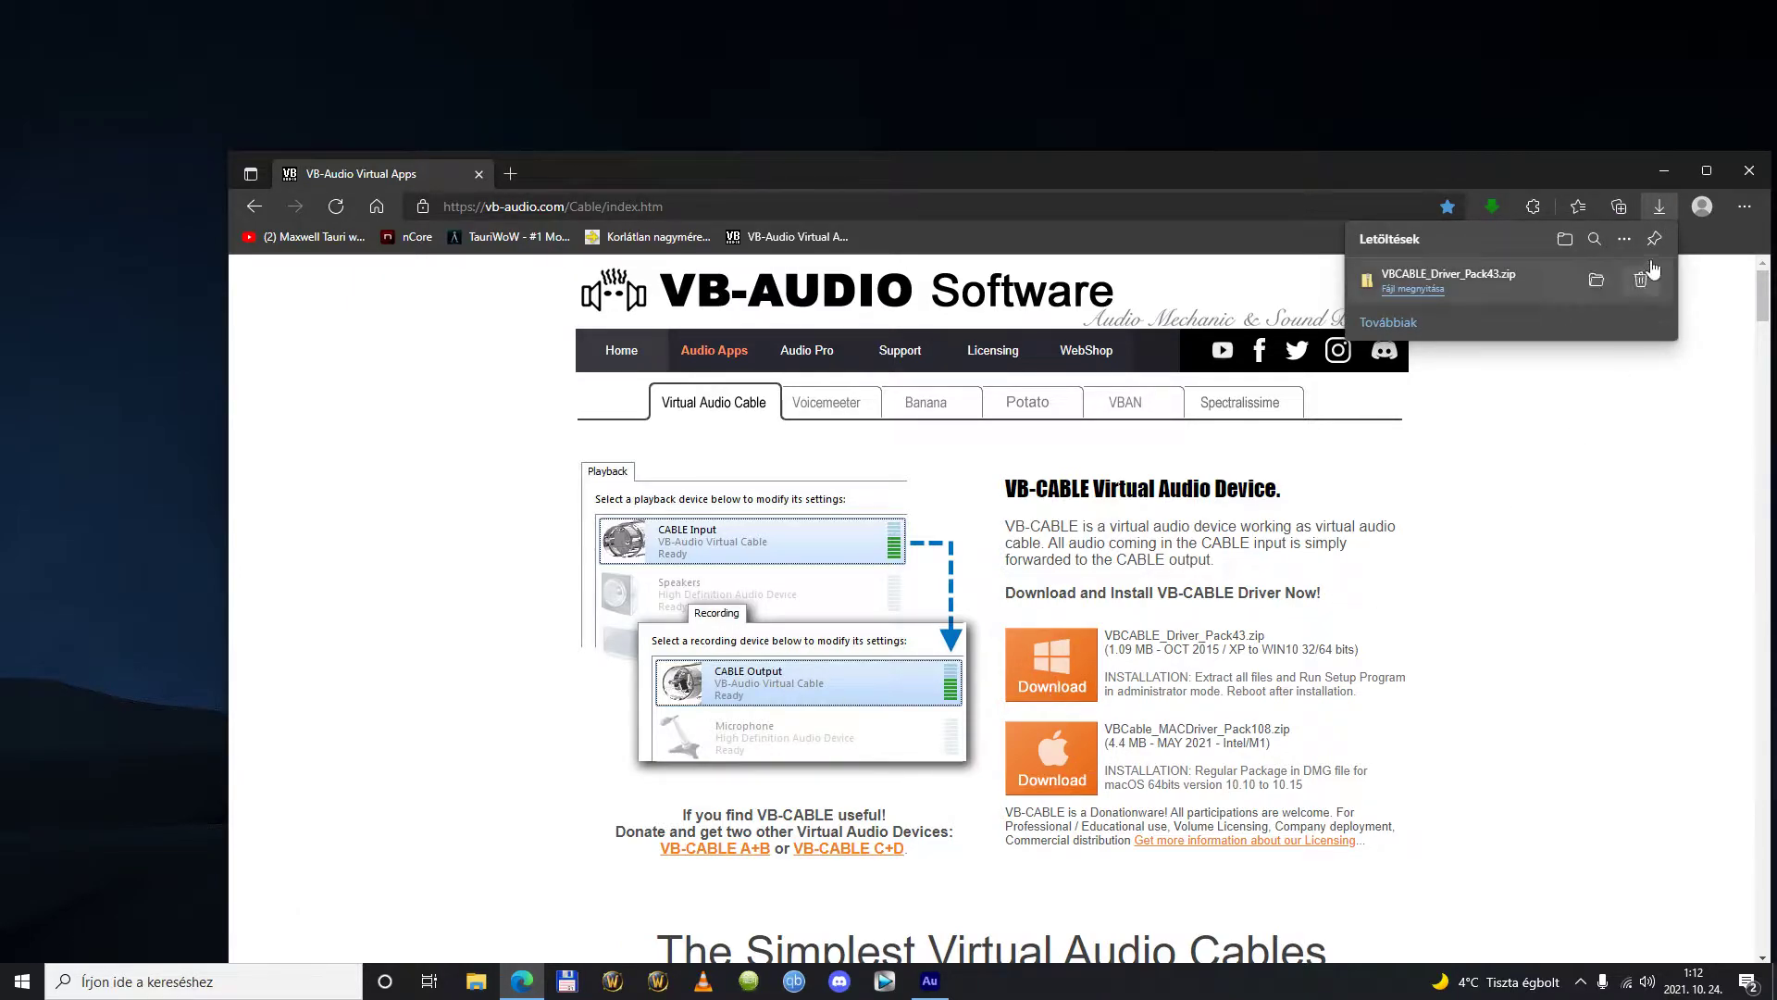
pyautogui.click(1738, 176)
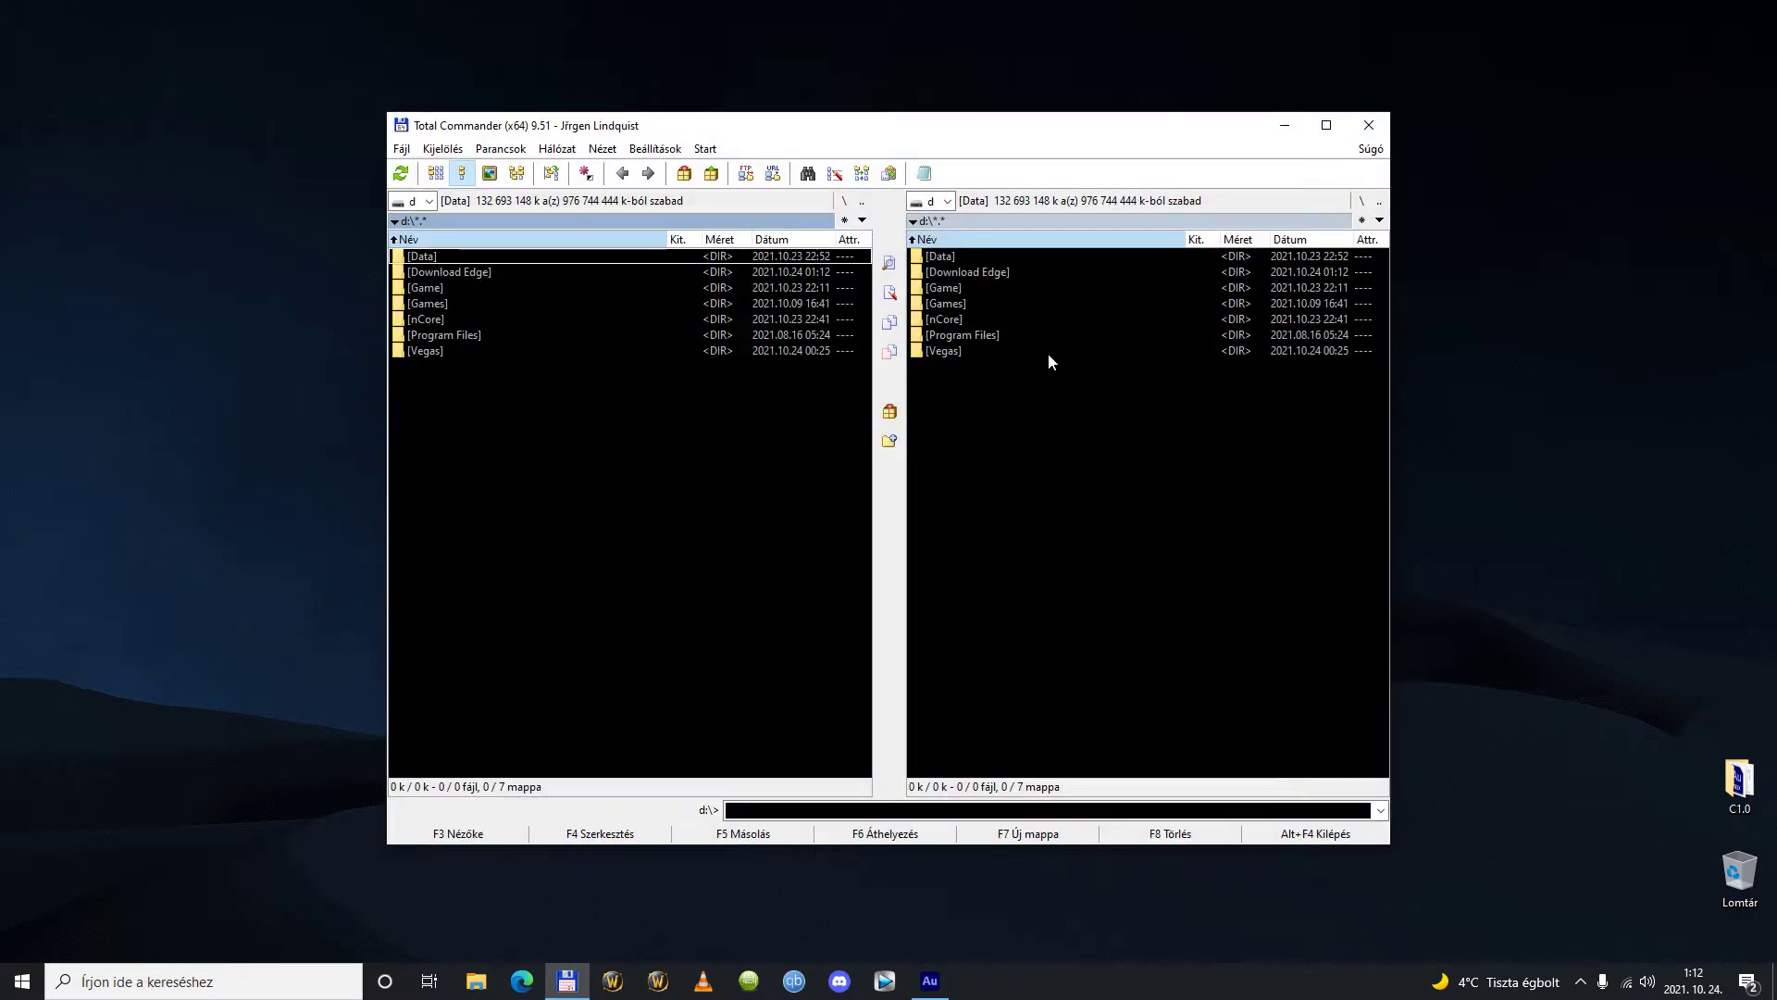
# In Total Commander, look inside VBCABLE_Driver_Pack43 in the Download Edge folder and locate the VBCABLE_Setup and VBCABLE_Setup_x64 installers
pyautogui.doubleClick(1049, 272)
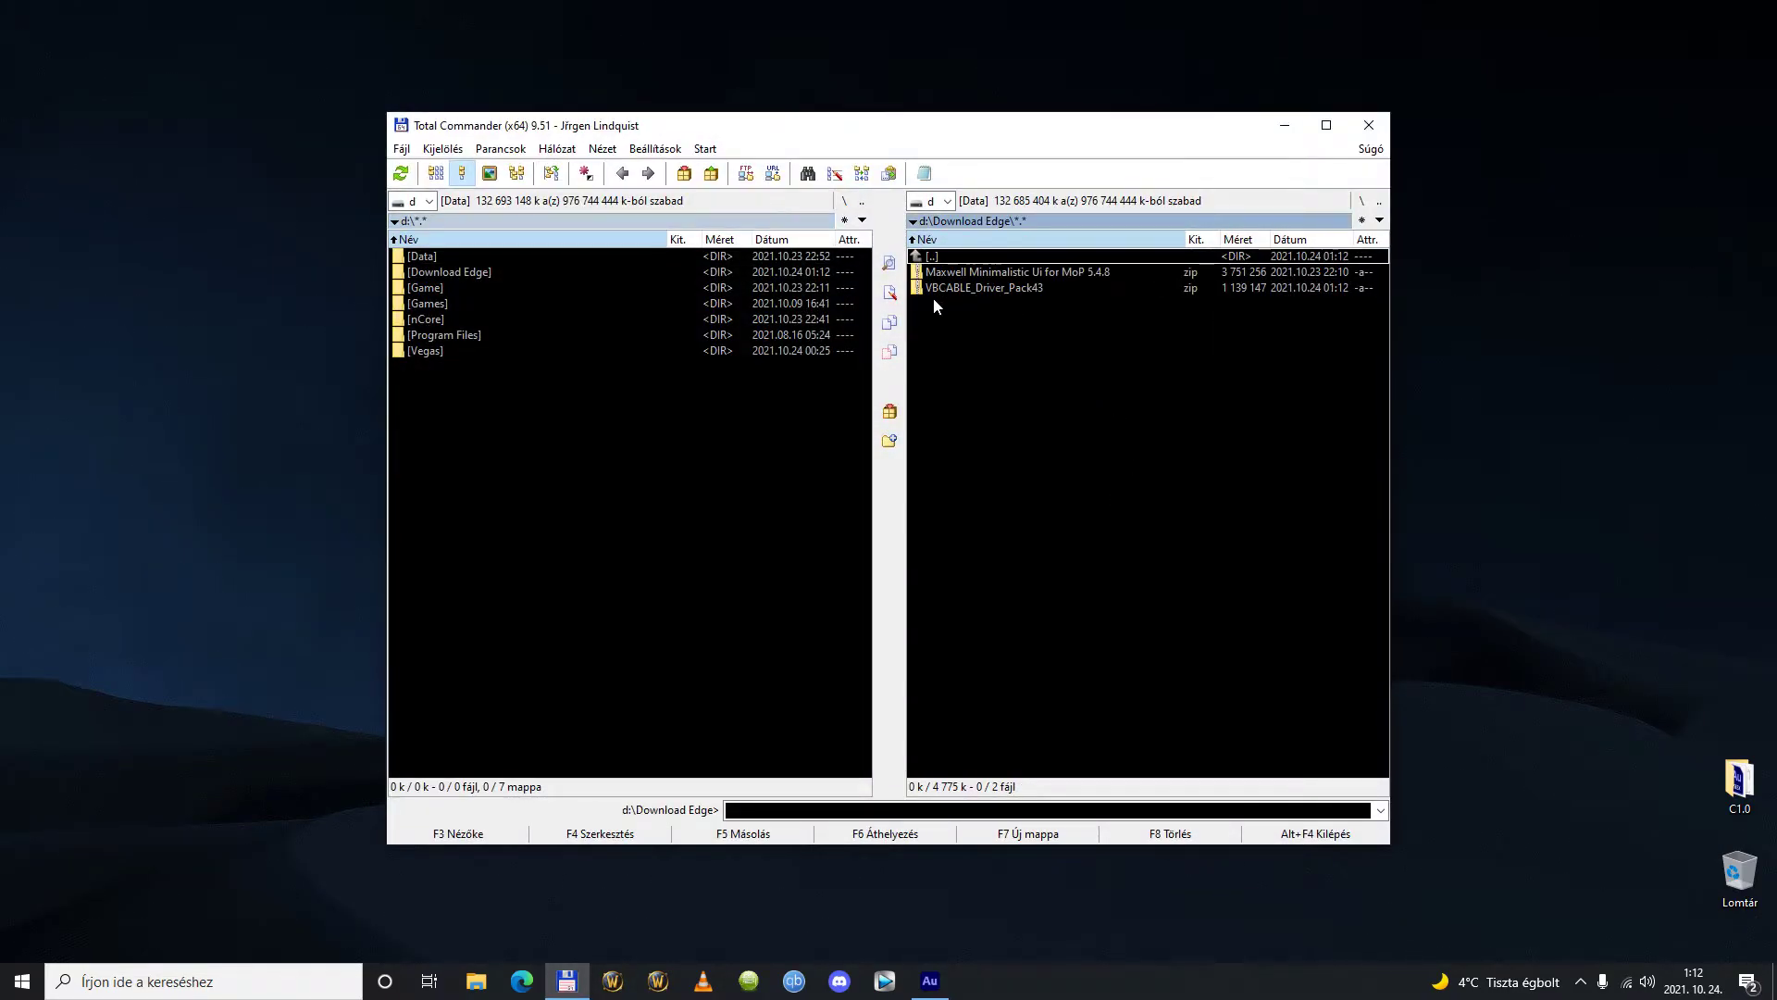
pyautogui.doubleClick(1158, 291)
pyautogui.click(1009, 545)
pyautogui.click(1027, 558)
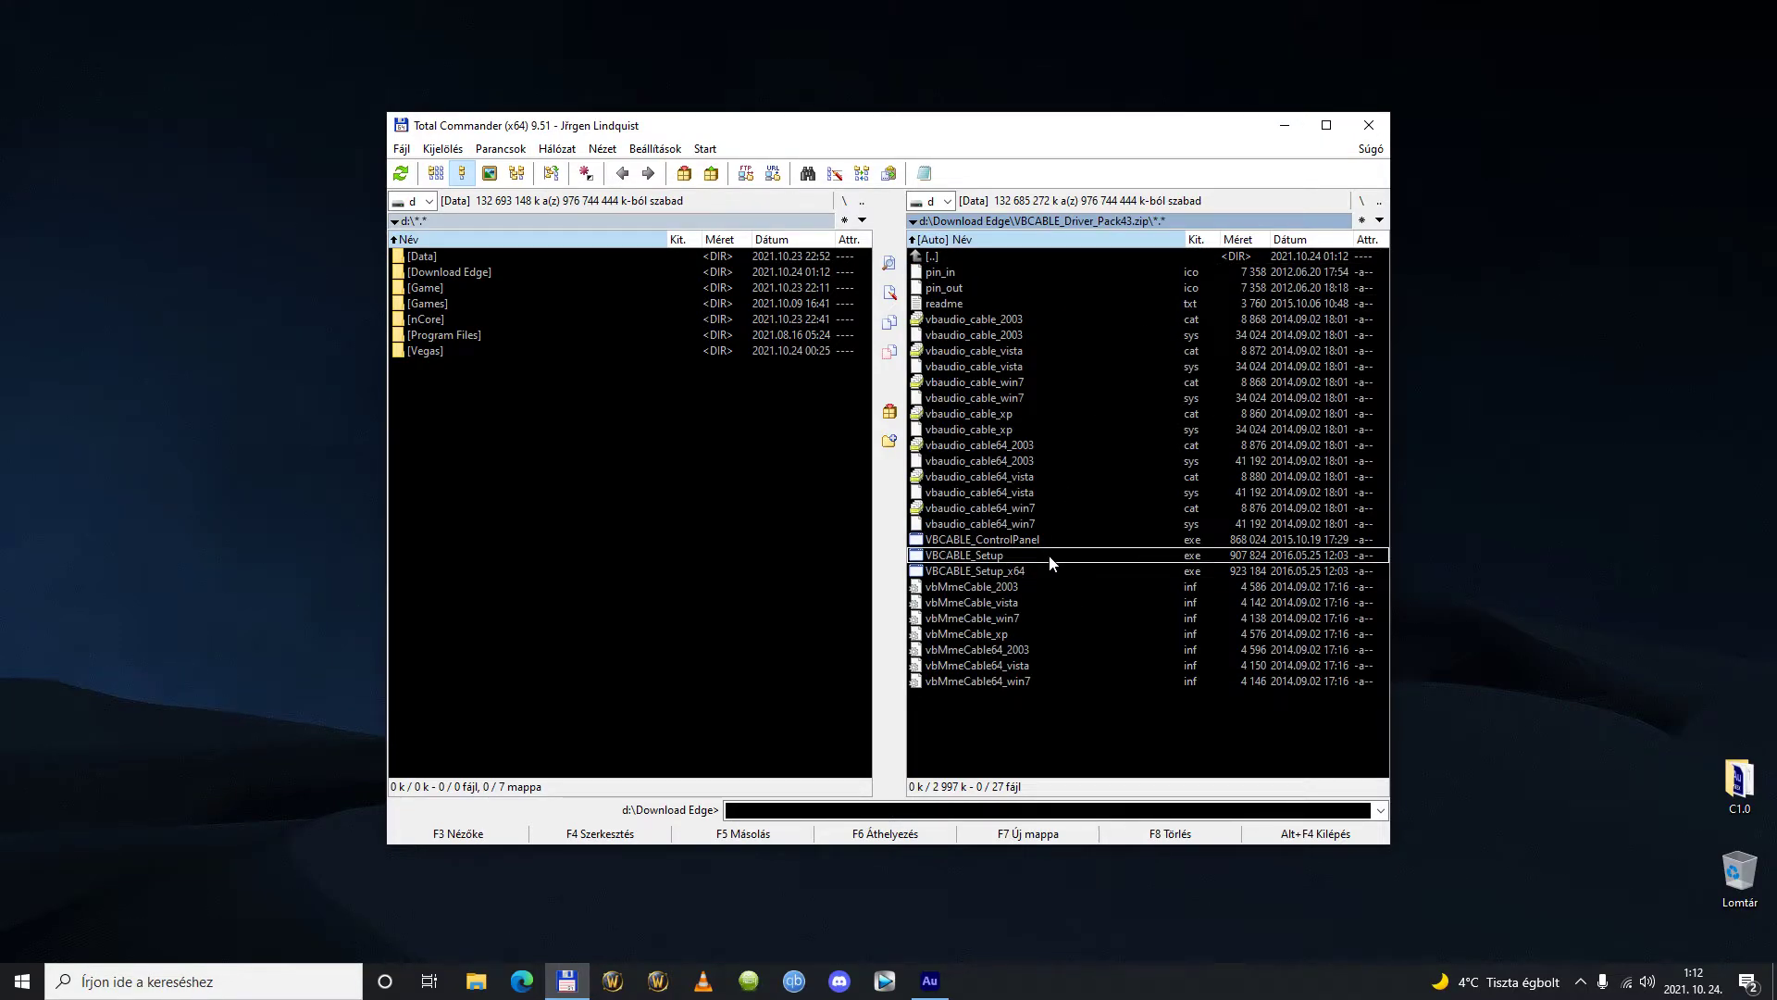
pyautogui.click(1054, 569)
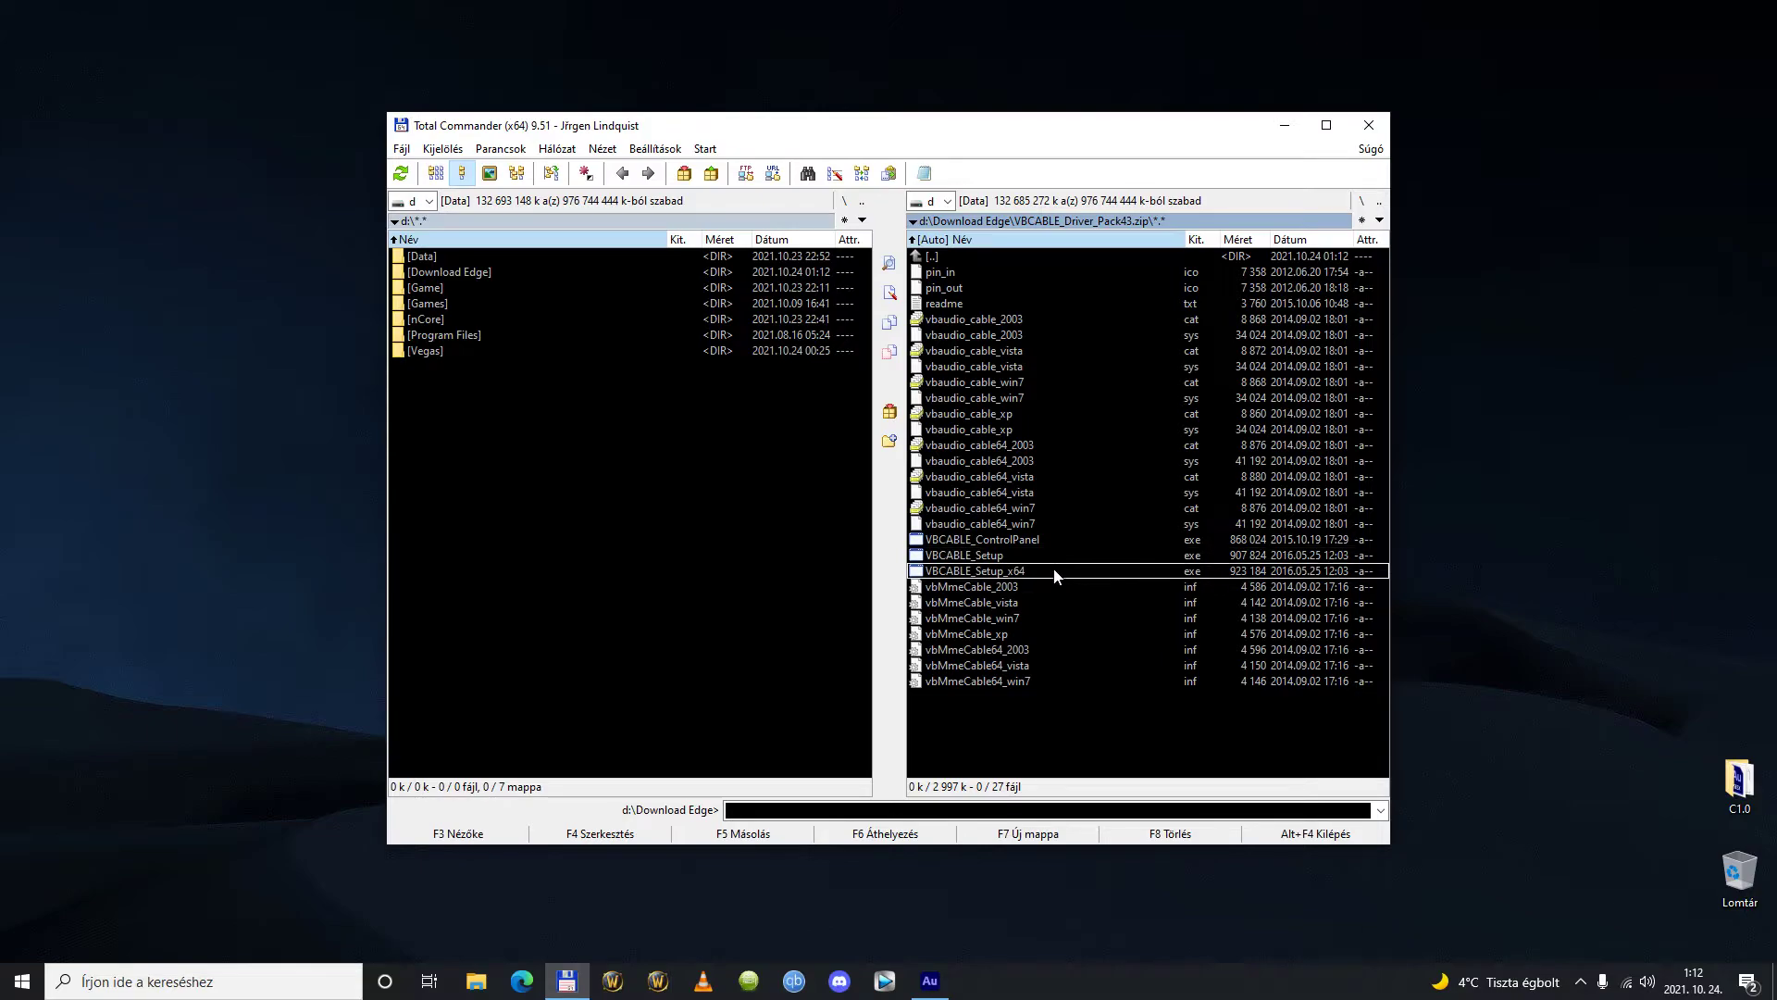
pyautogui.press('Up')
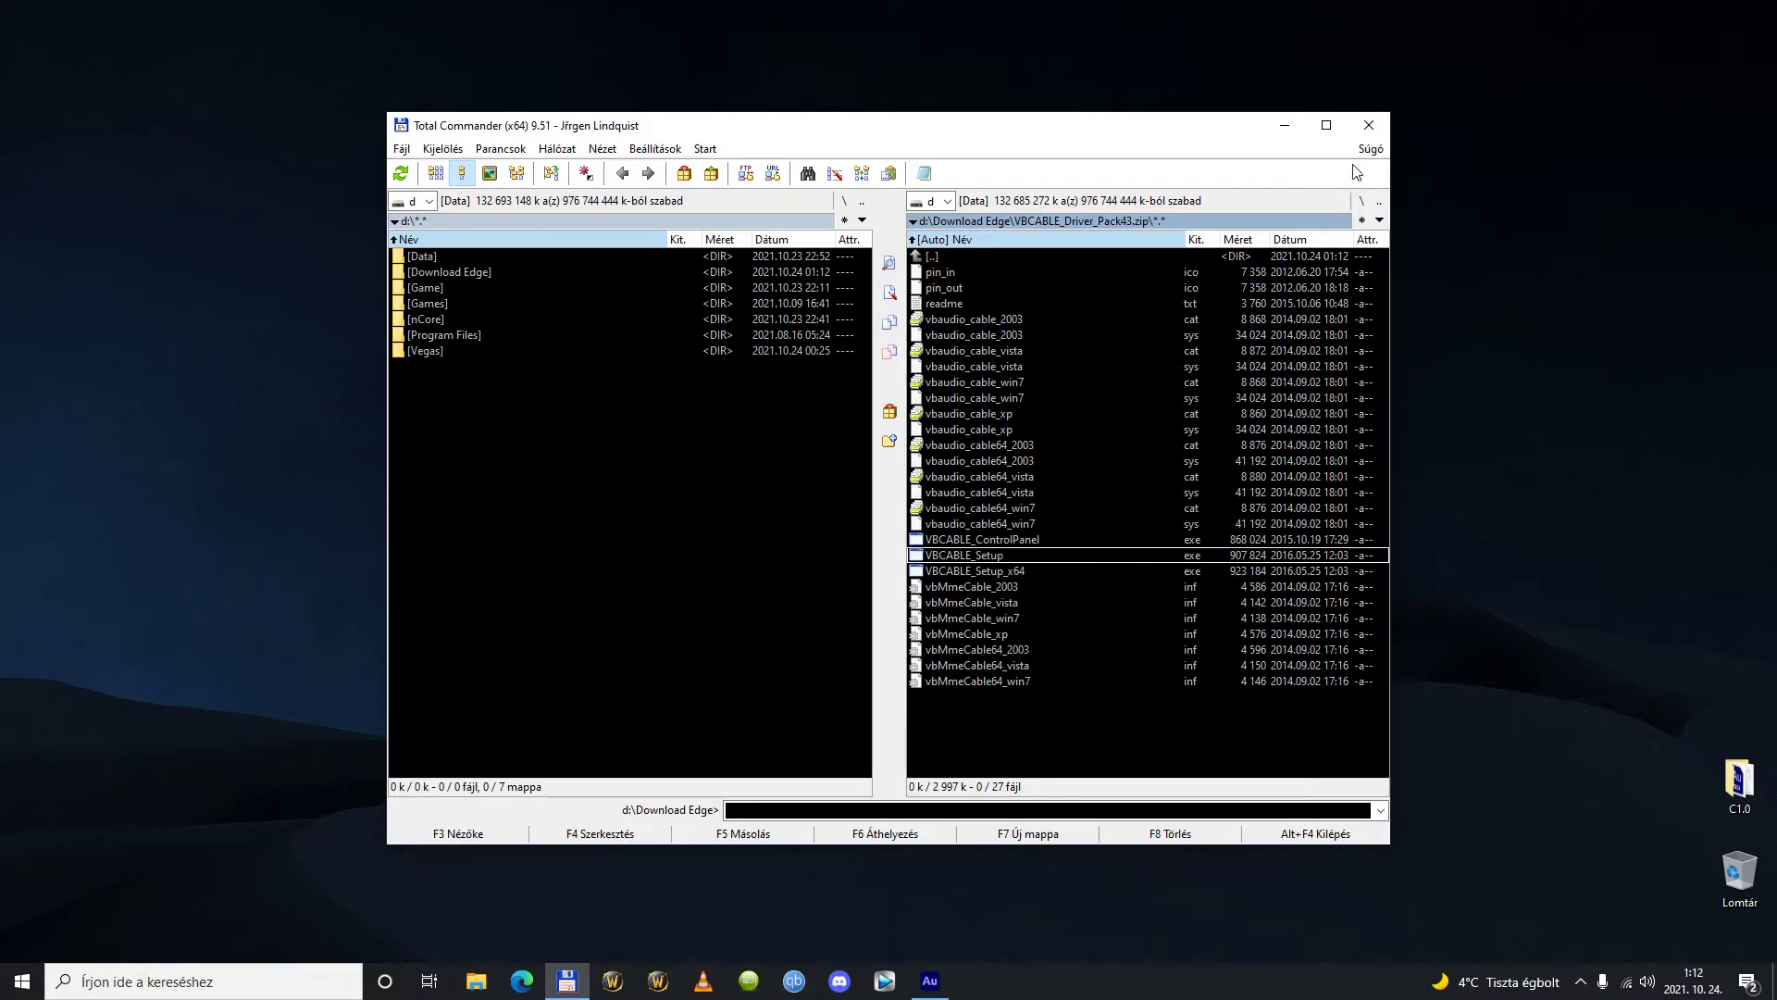
pyautogui.click(1370, 127)
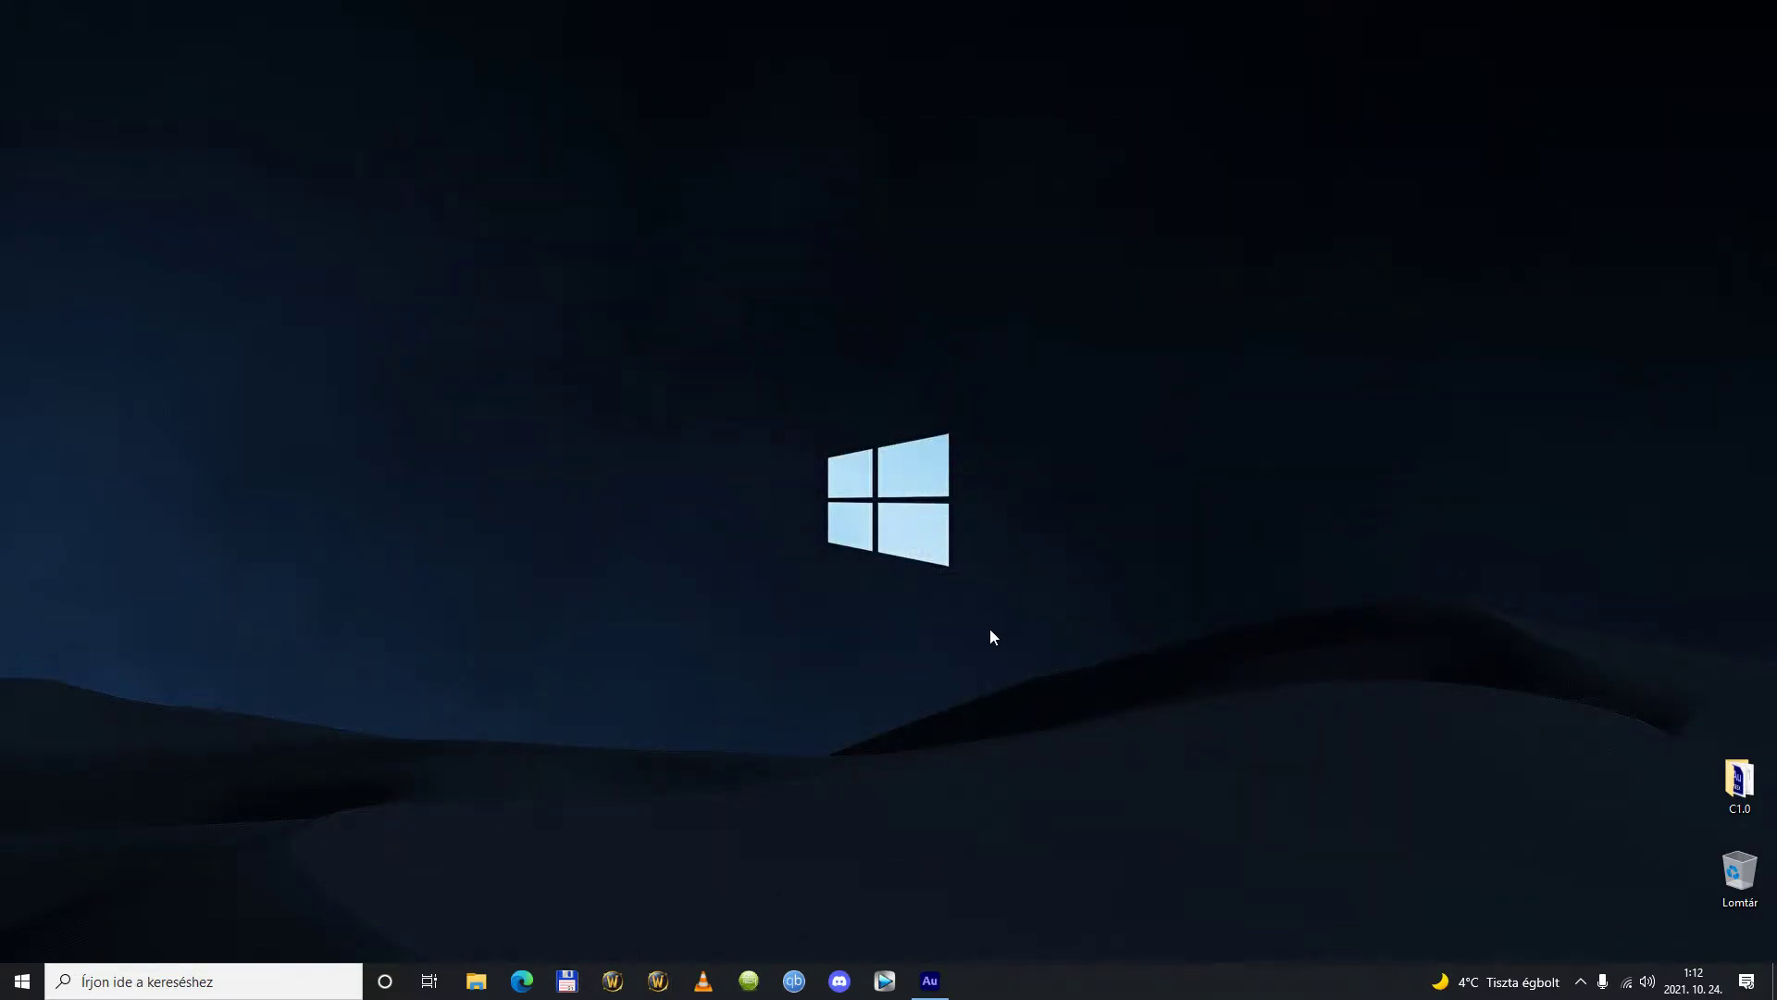
# Open the Windows sound settings and check the default format of the USB Audio Device microphone among the recording devices
pyautogui.rightClick(1643, 979)
pyautogui.click(1583, 925)
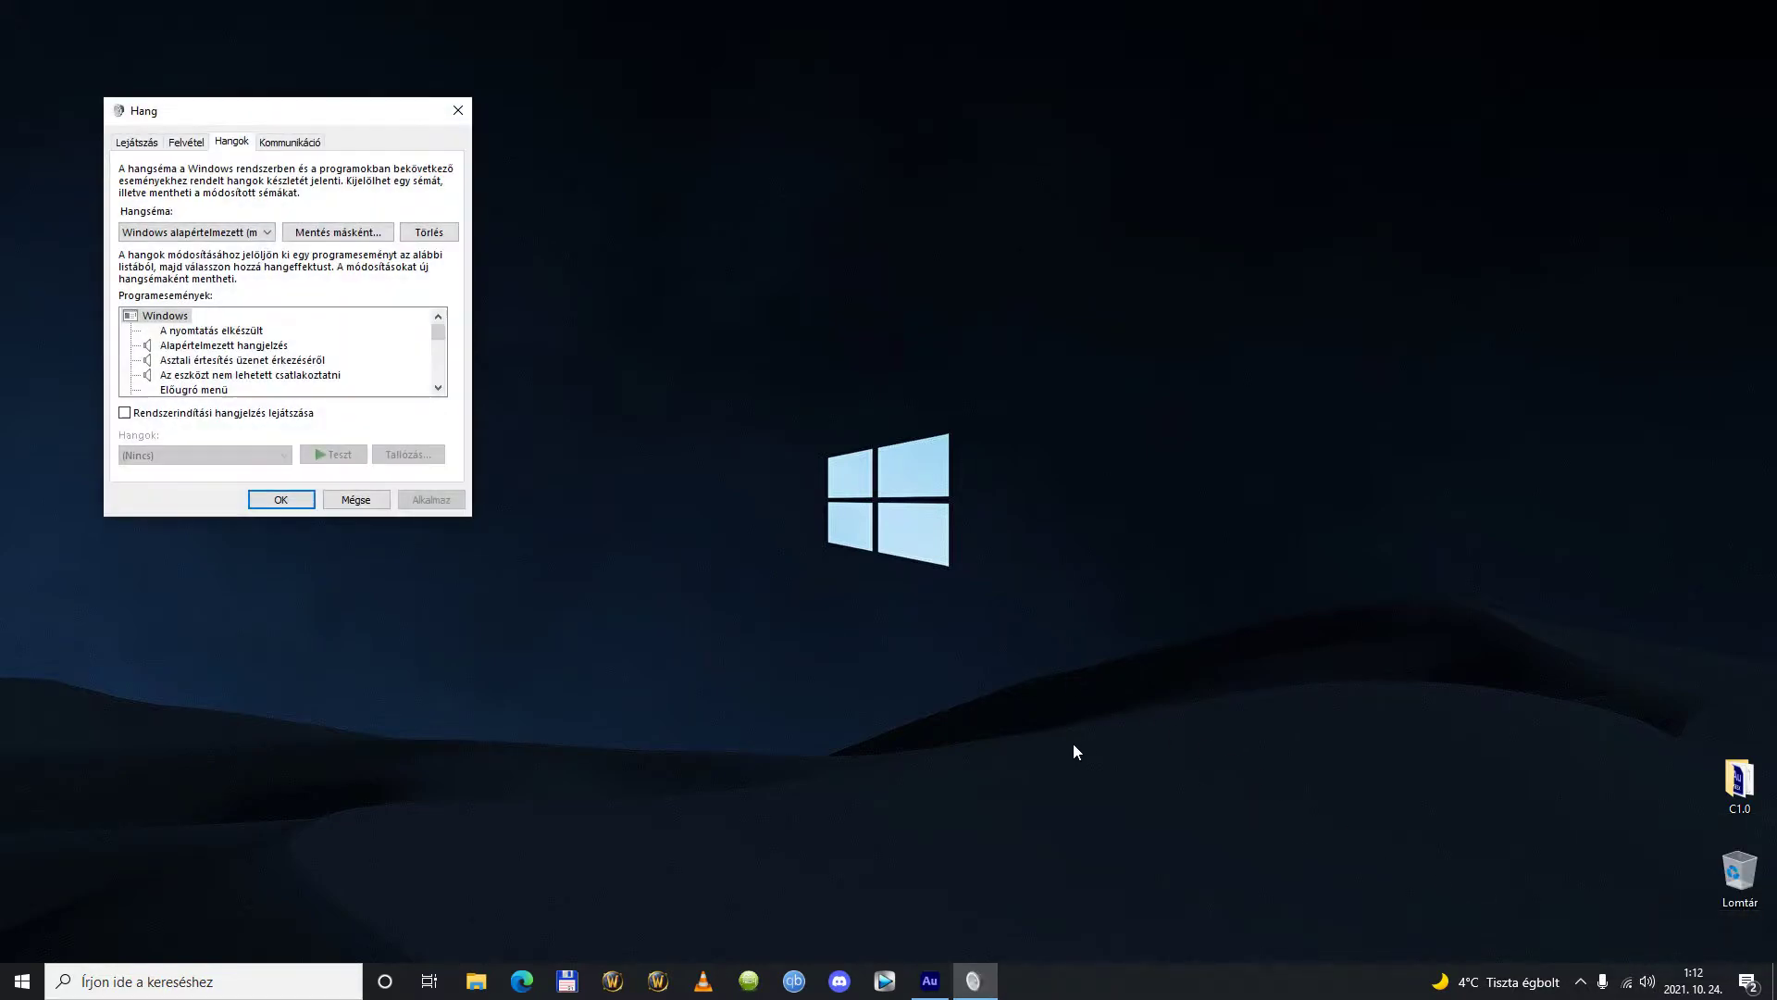
pyautogui.moveTo(256, 112); pyautogui.dragTo(681, 190)
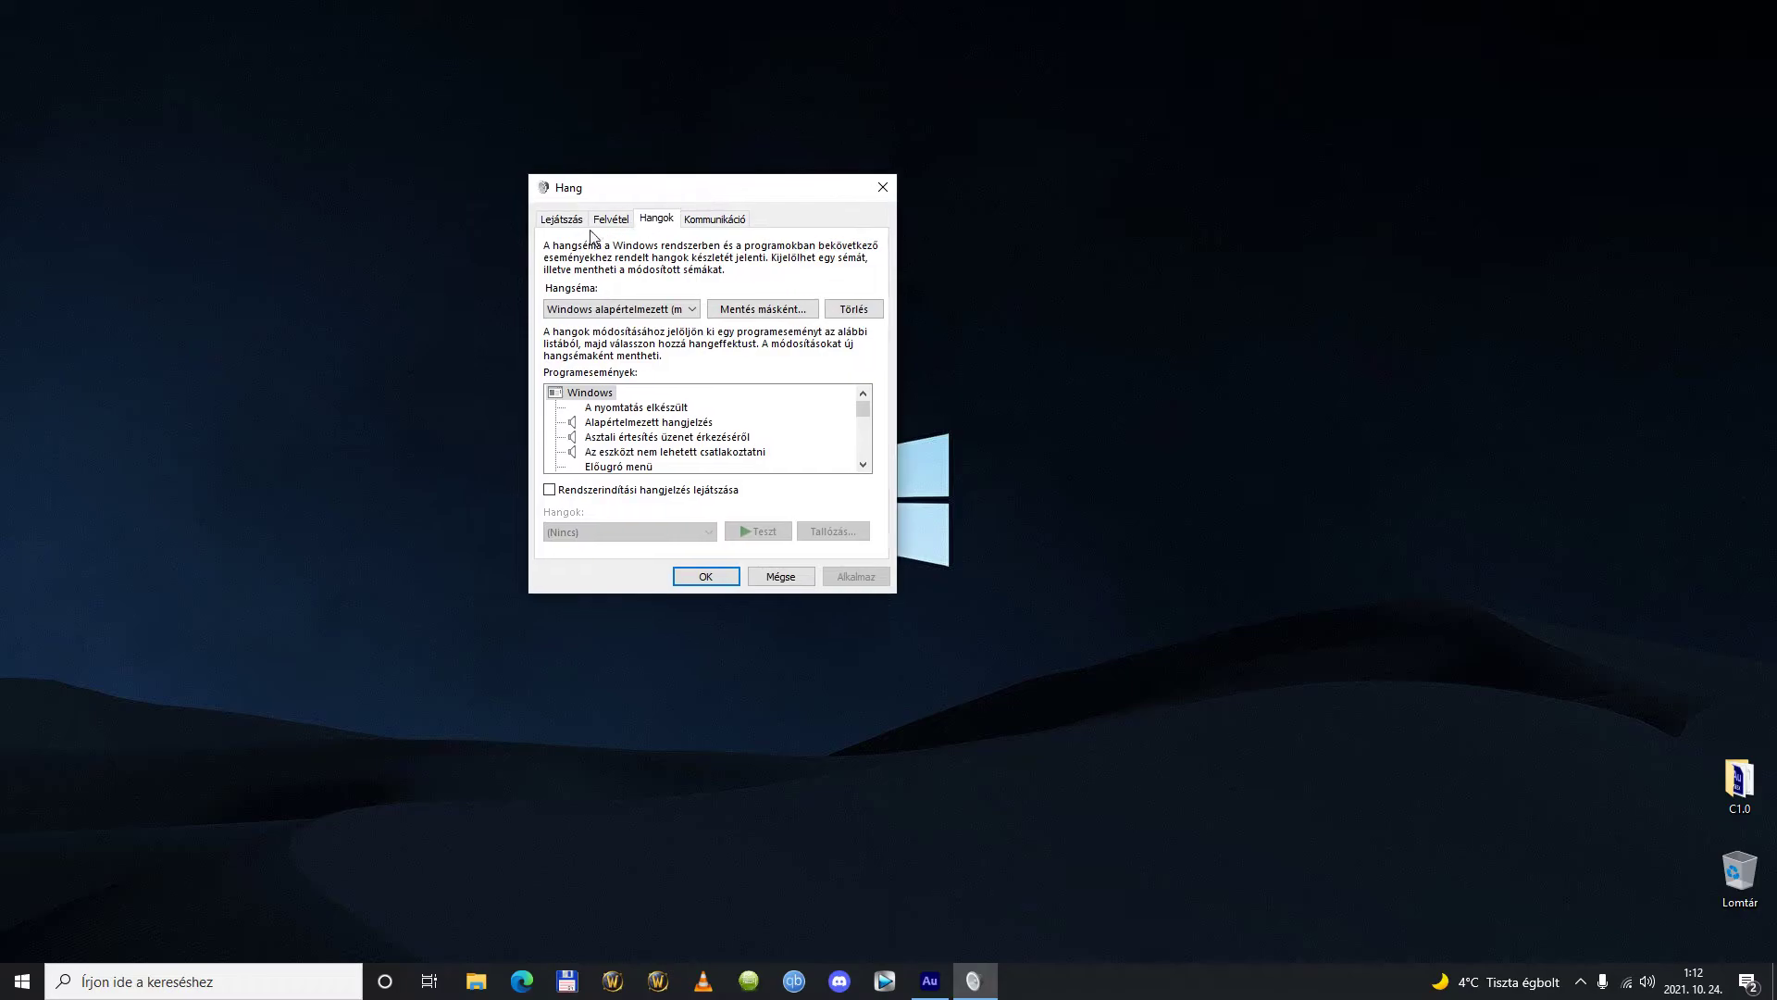
pyautogui.click(603, 220)
pyautogui.click(707, 444)
pyautogui.doubleClick(706, 447)
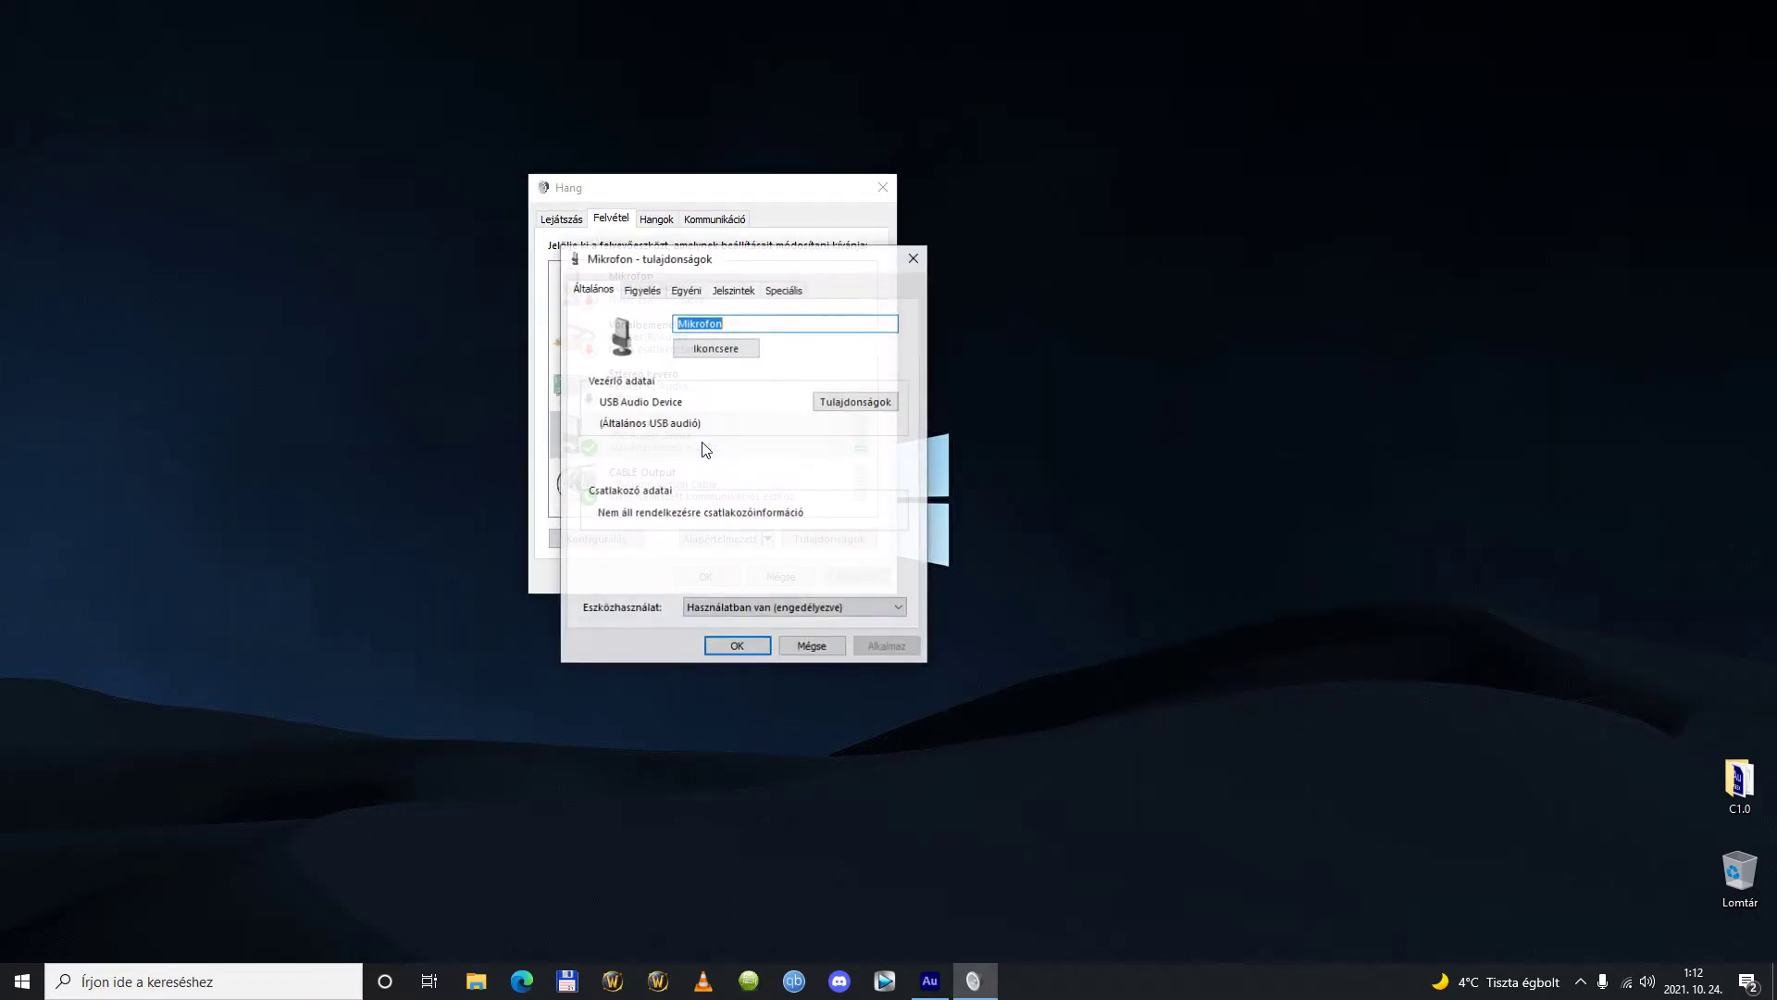
pyautogui.moveTo(757, 262); pyautogui.dragTo(1165, 278)
pyautogui.click(1191, 306)
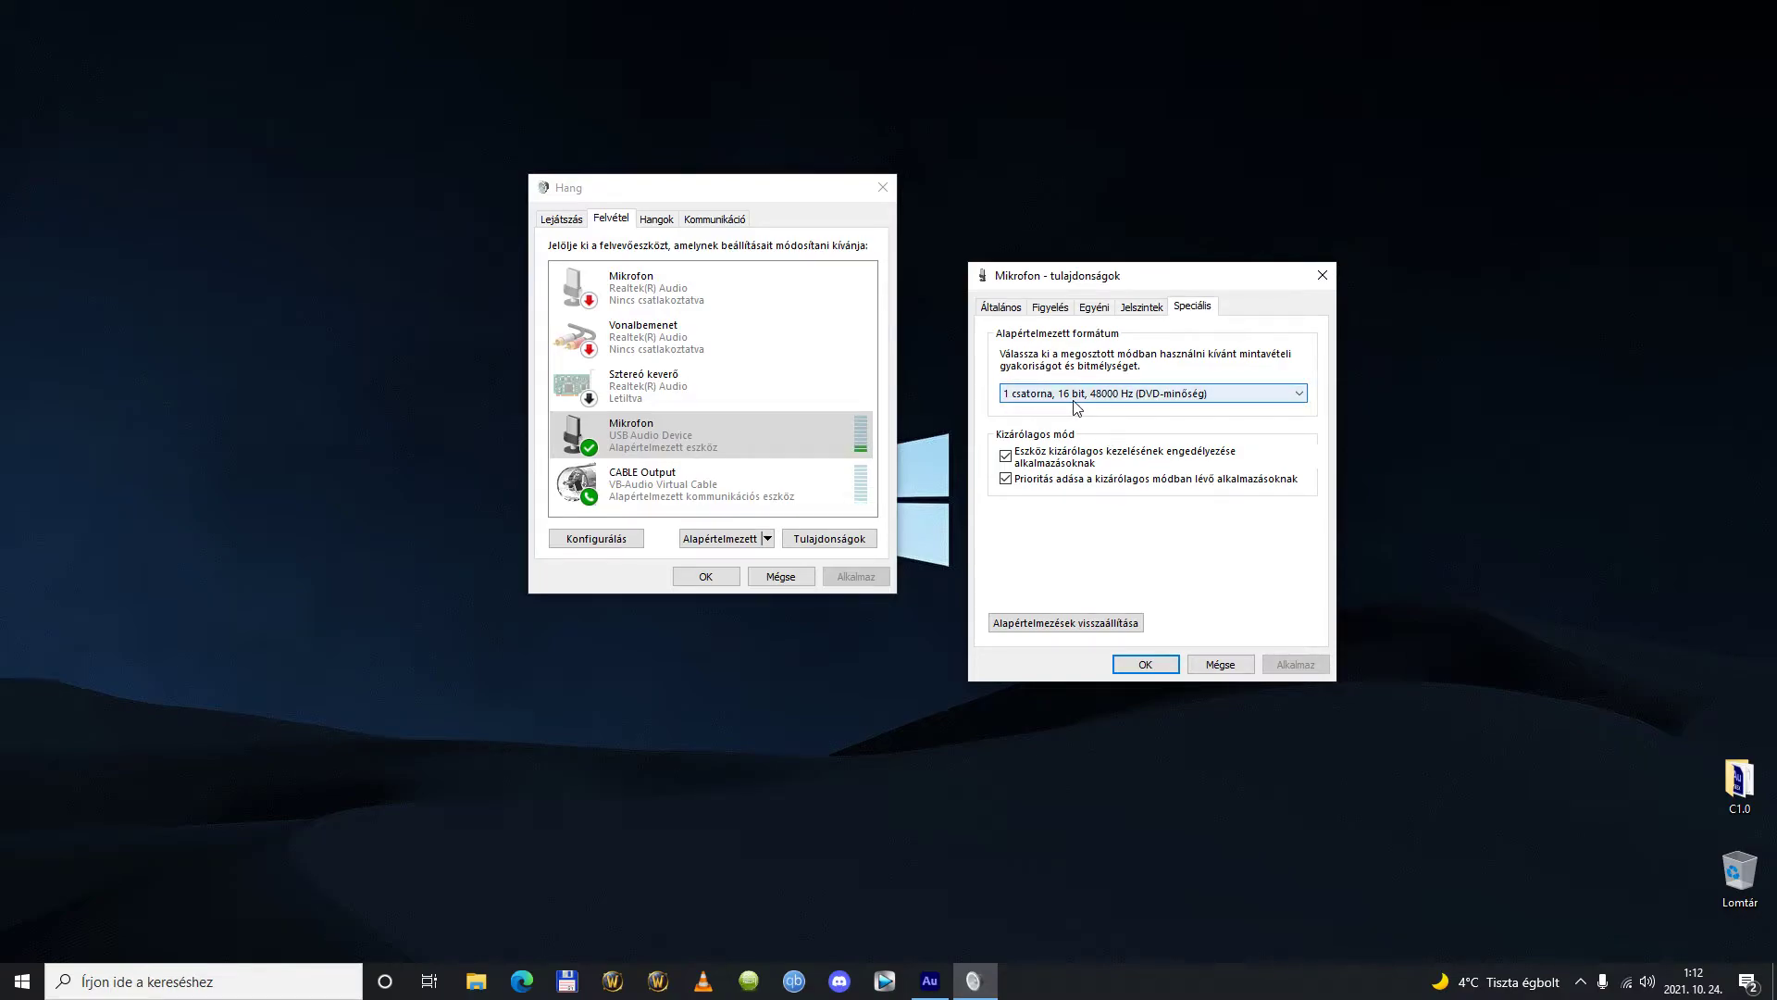
pyautogui.click(1144, 666)
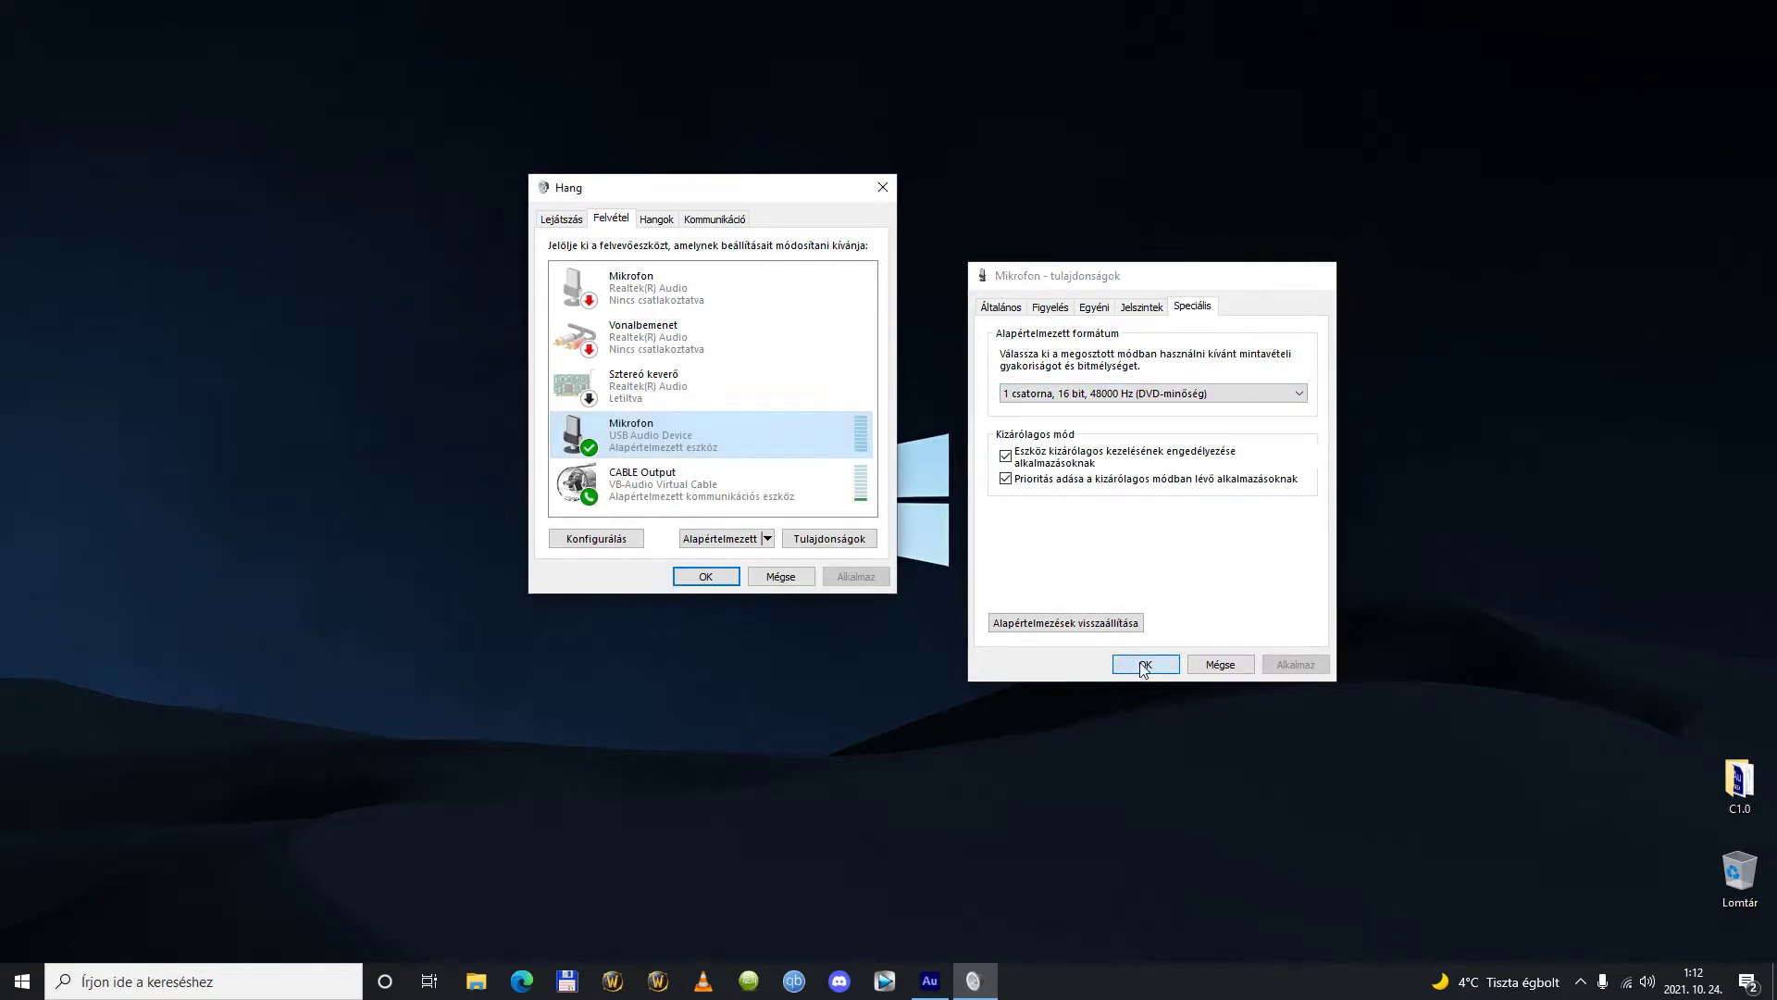
# Check the default format of the CABLE Output recording device
pyautogui.click(600, 500)
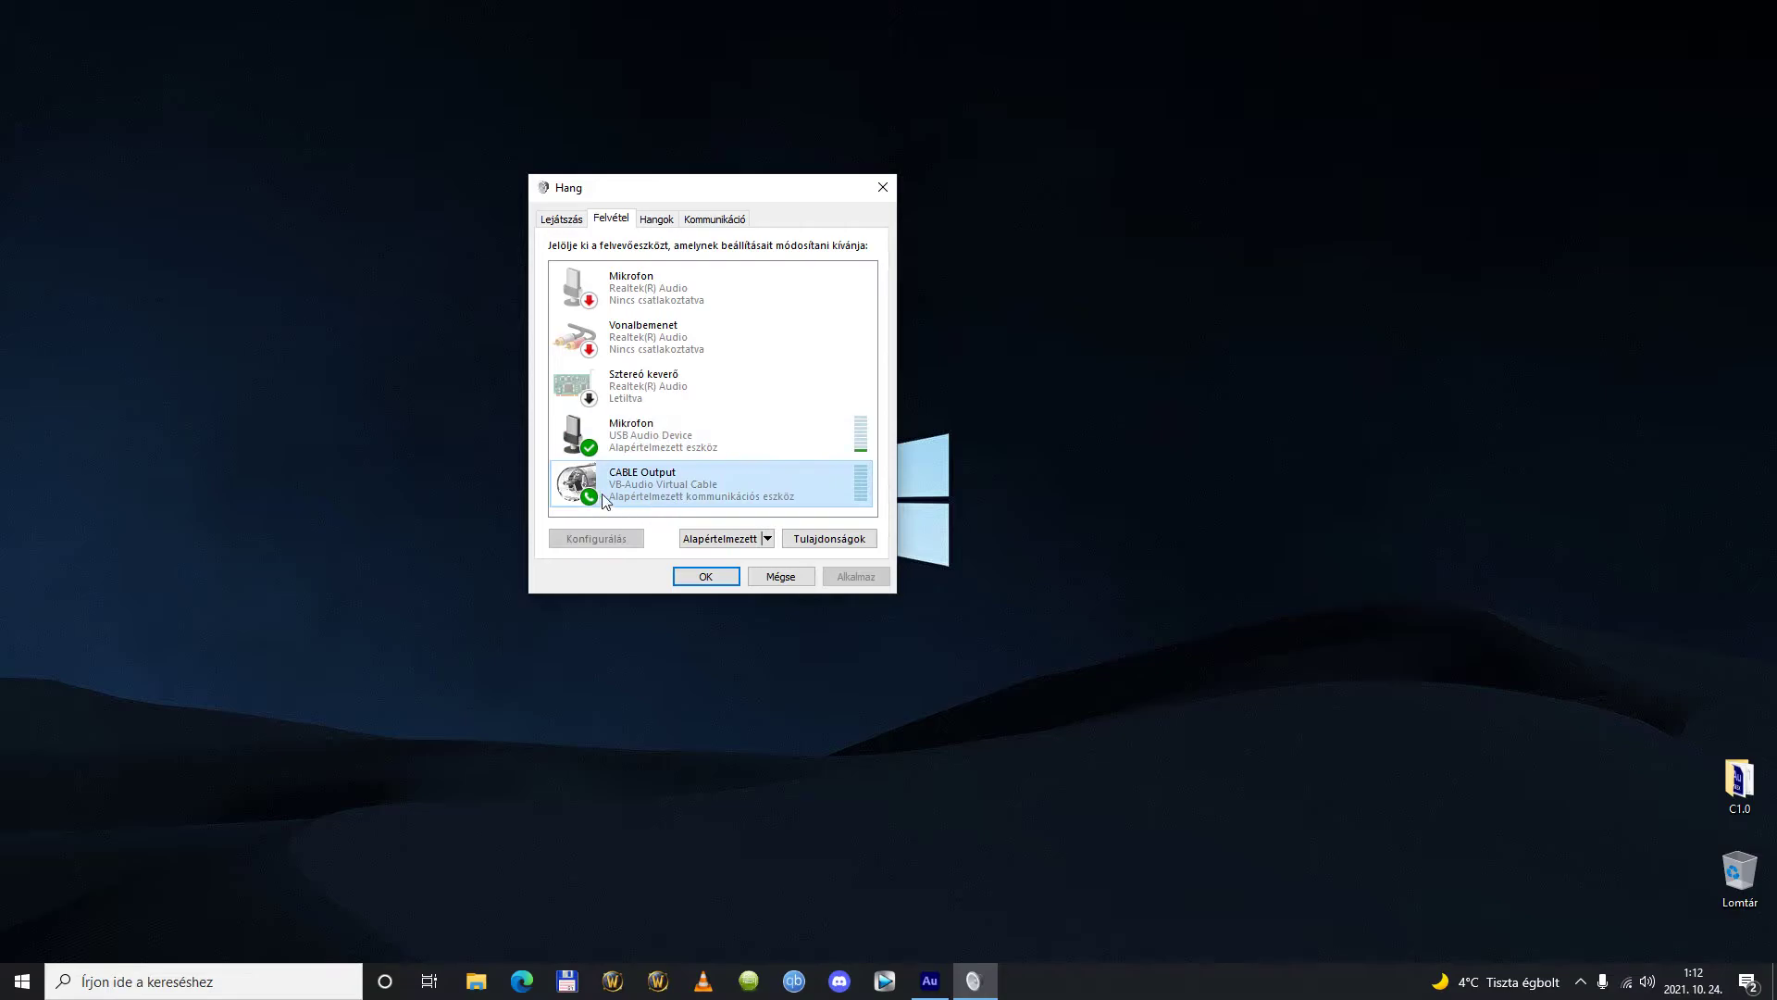
pyautogui.doubleClick(692, 487)
pyautogui.moveTo(760, 261); pyautogui.dragTo(1171, 281)
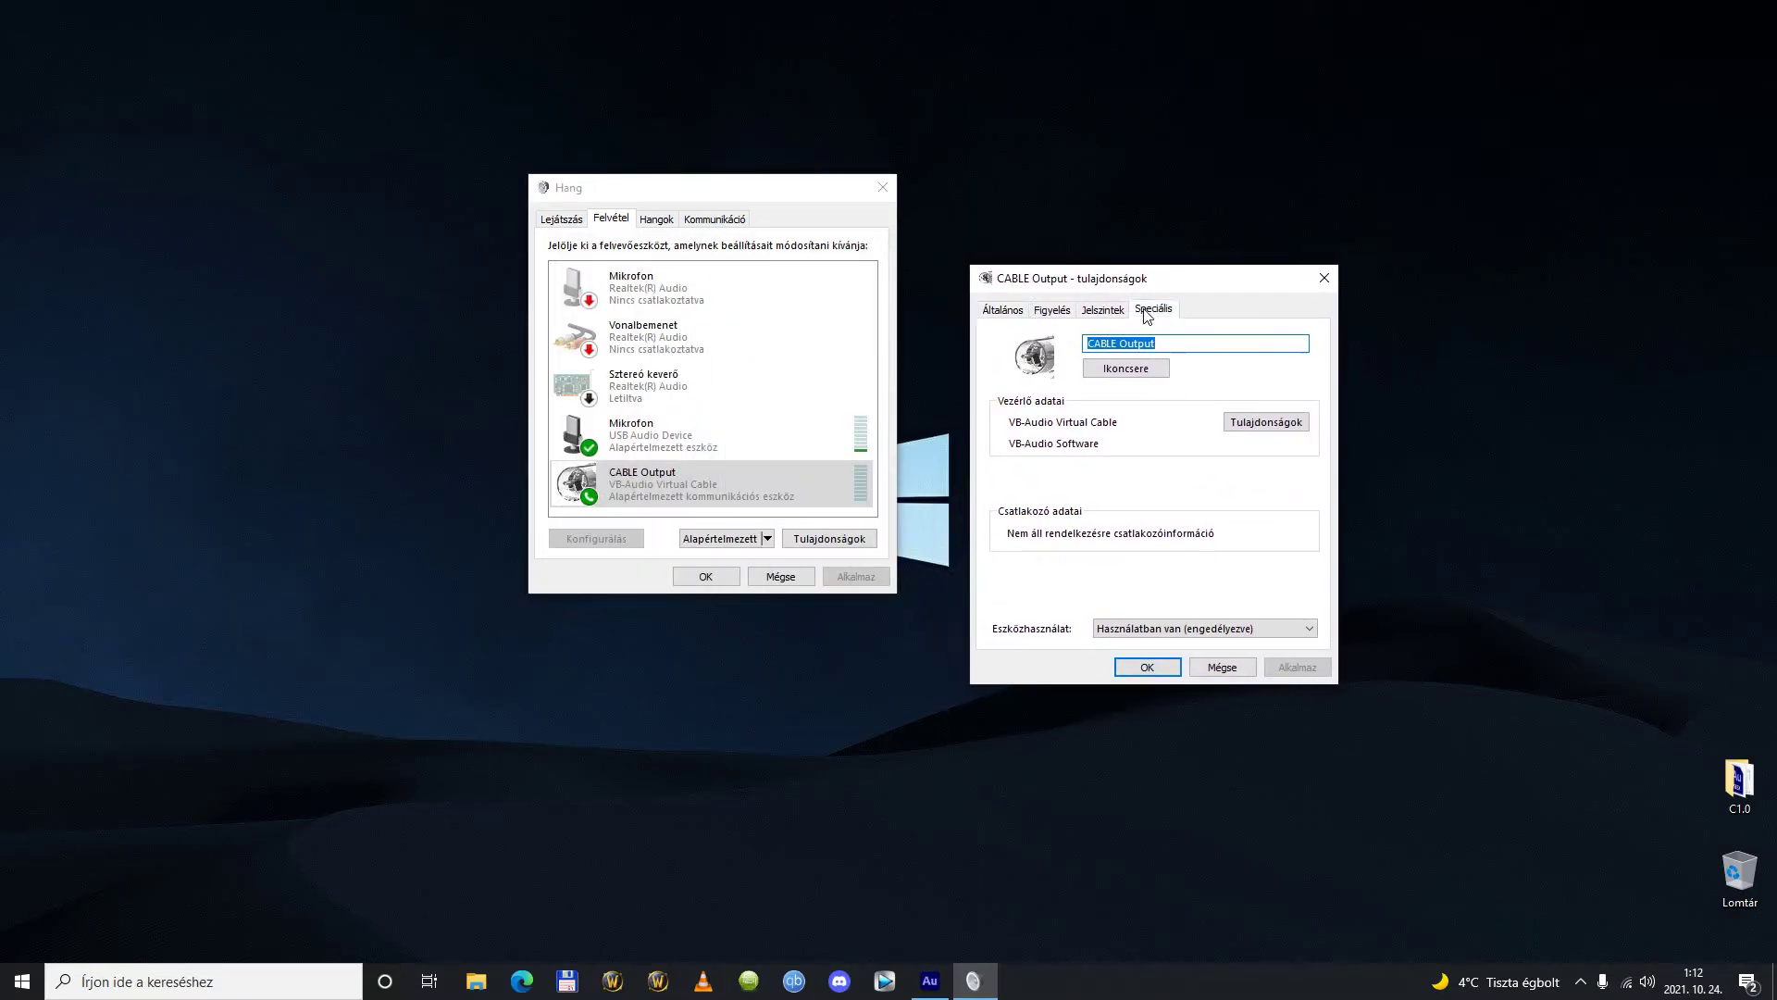
pyautogui.click(1148, 310)
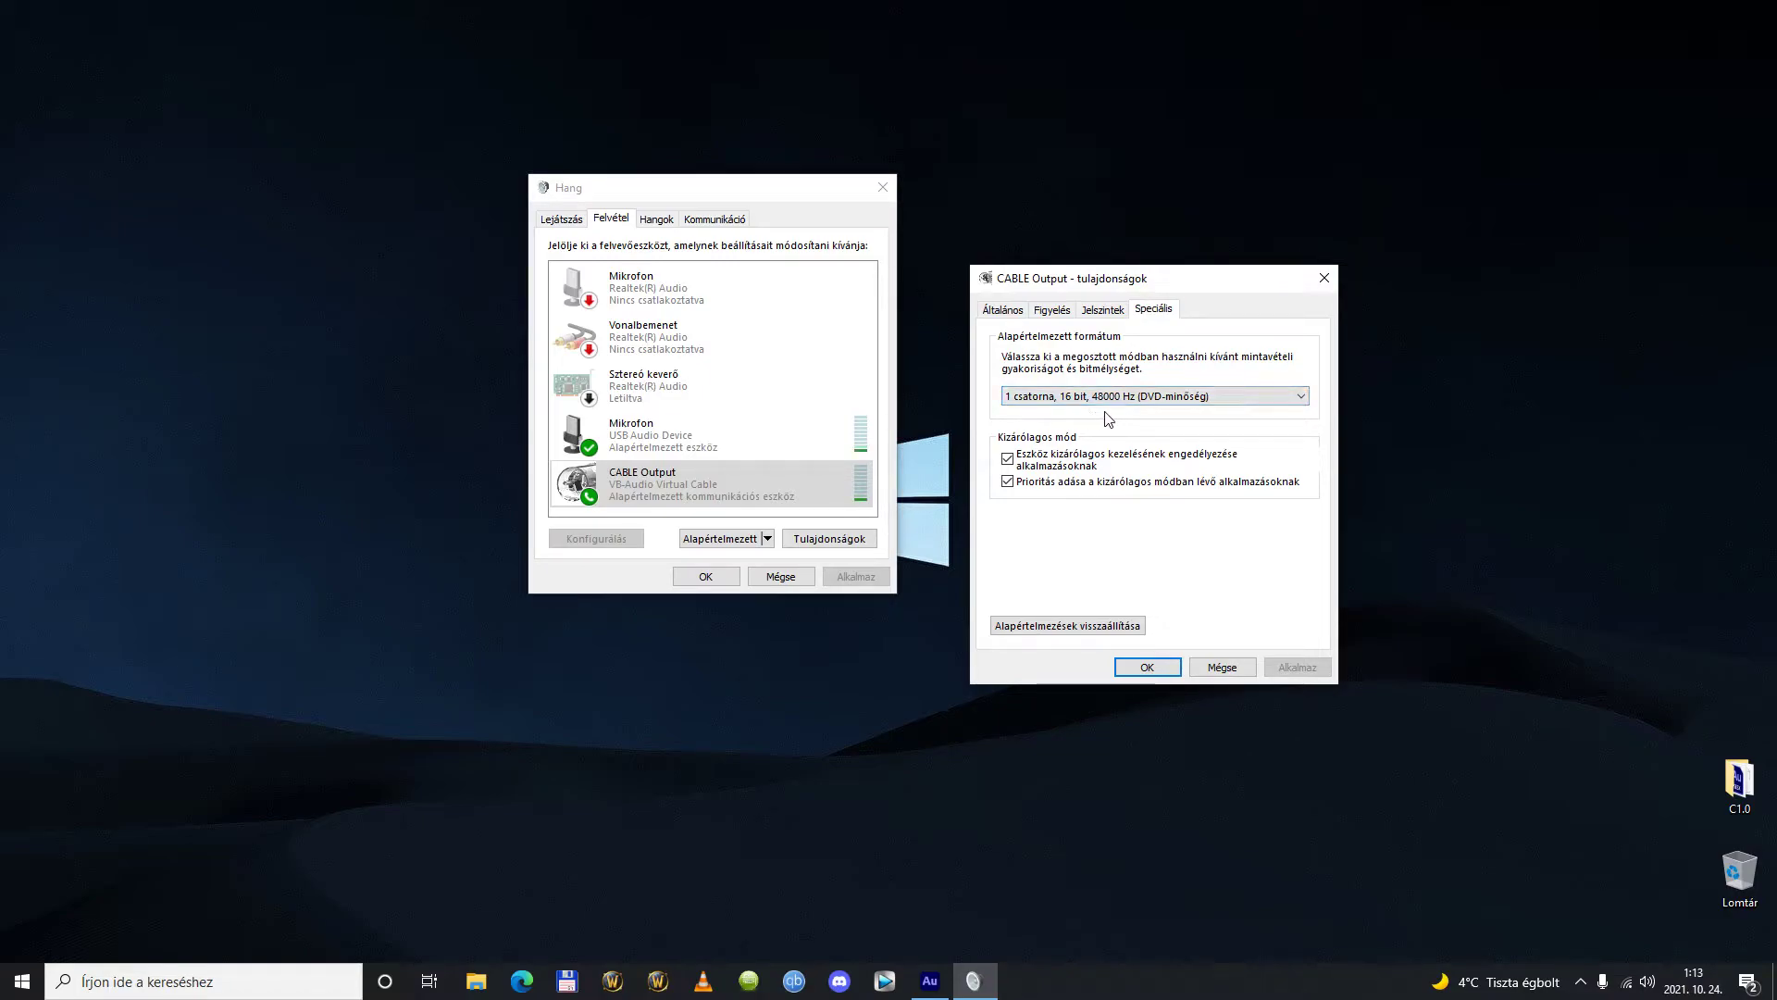
pyautogui.click(1162, 667)
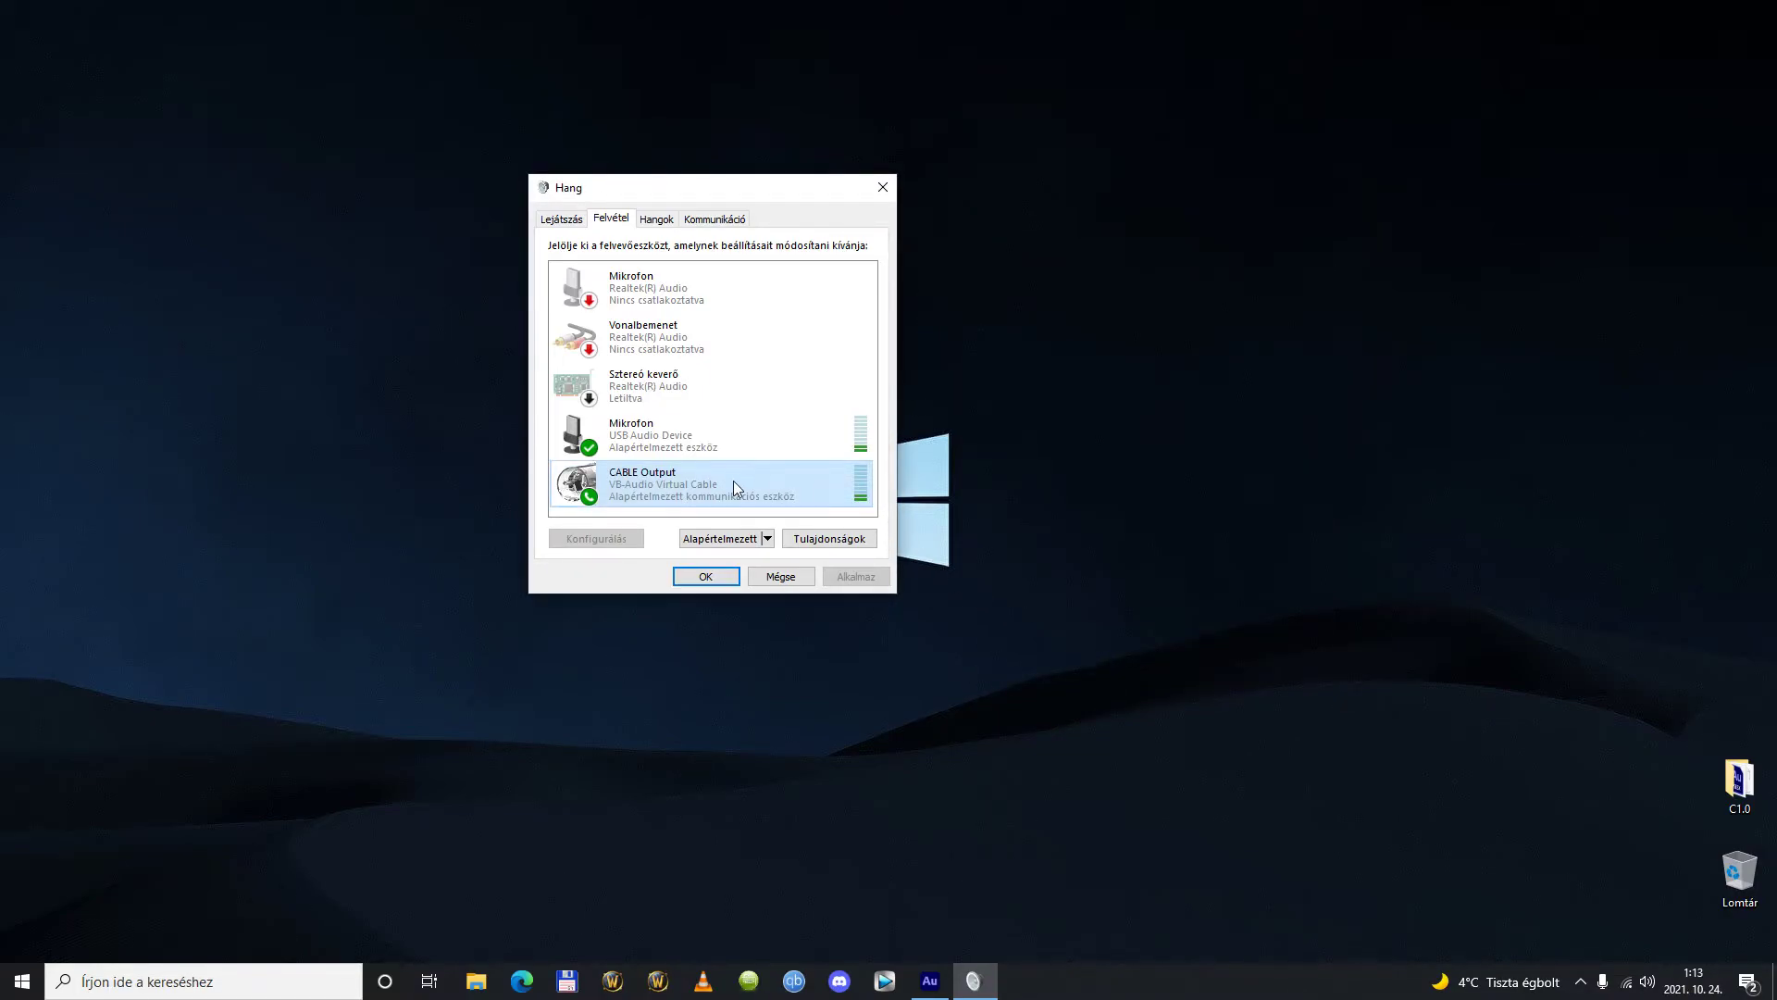
# Check the default format of the USB Audio Device speakers among the playback devices
pyautogui.click(562, 219)
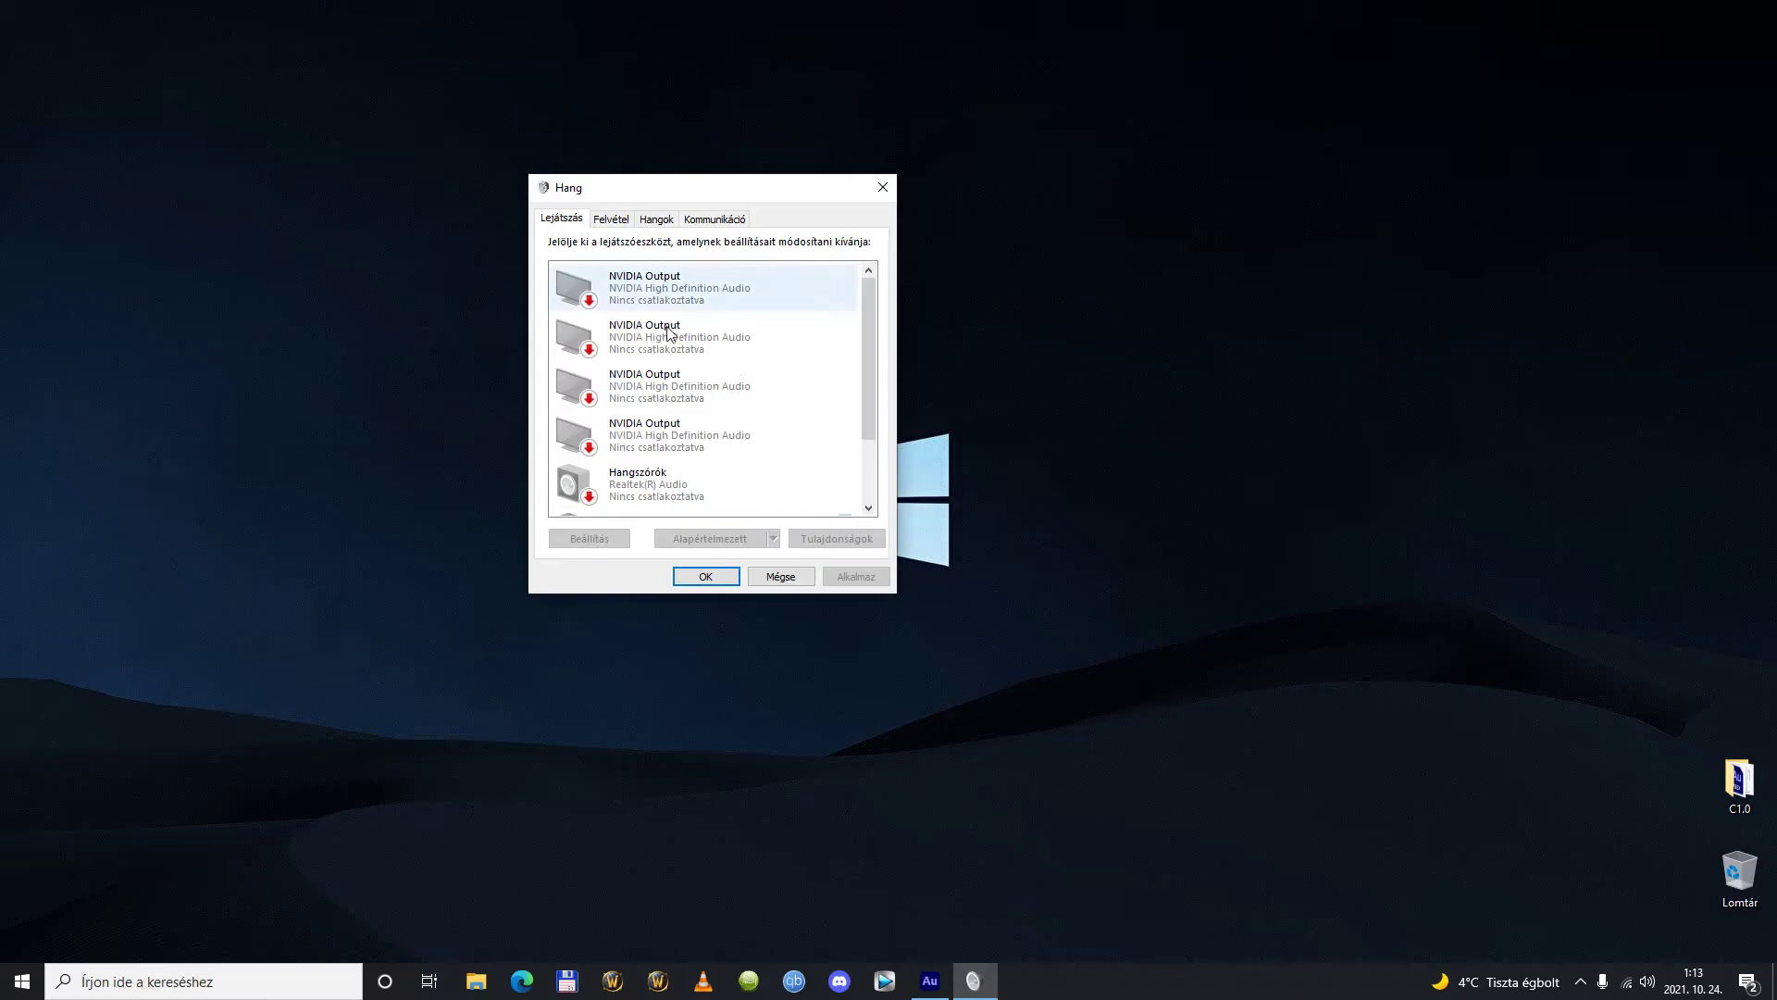
pyautogui.scroll(-2, 769, 396)
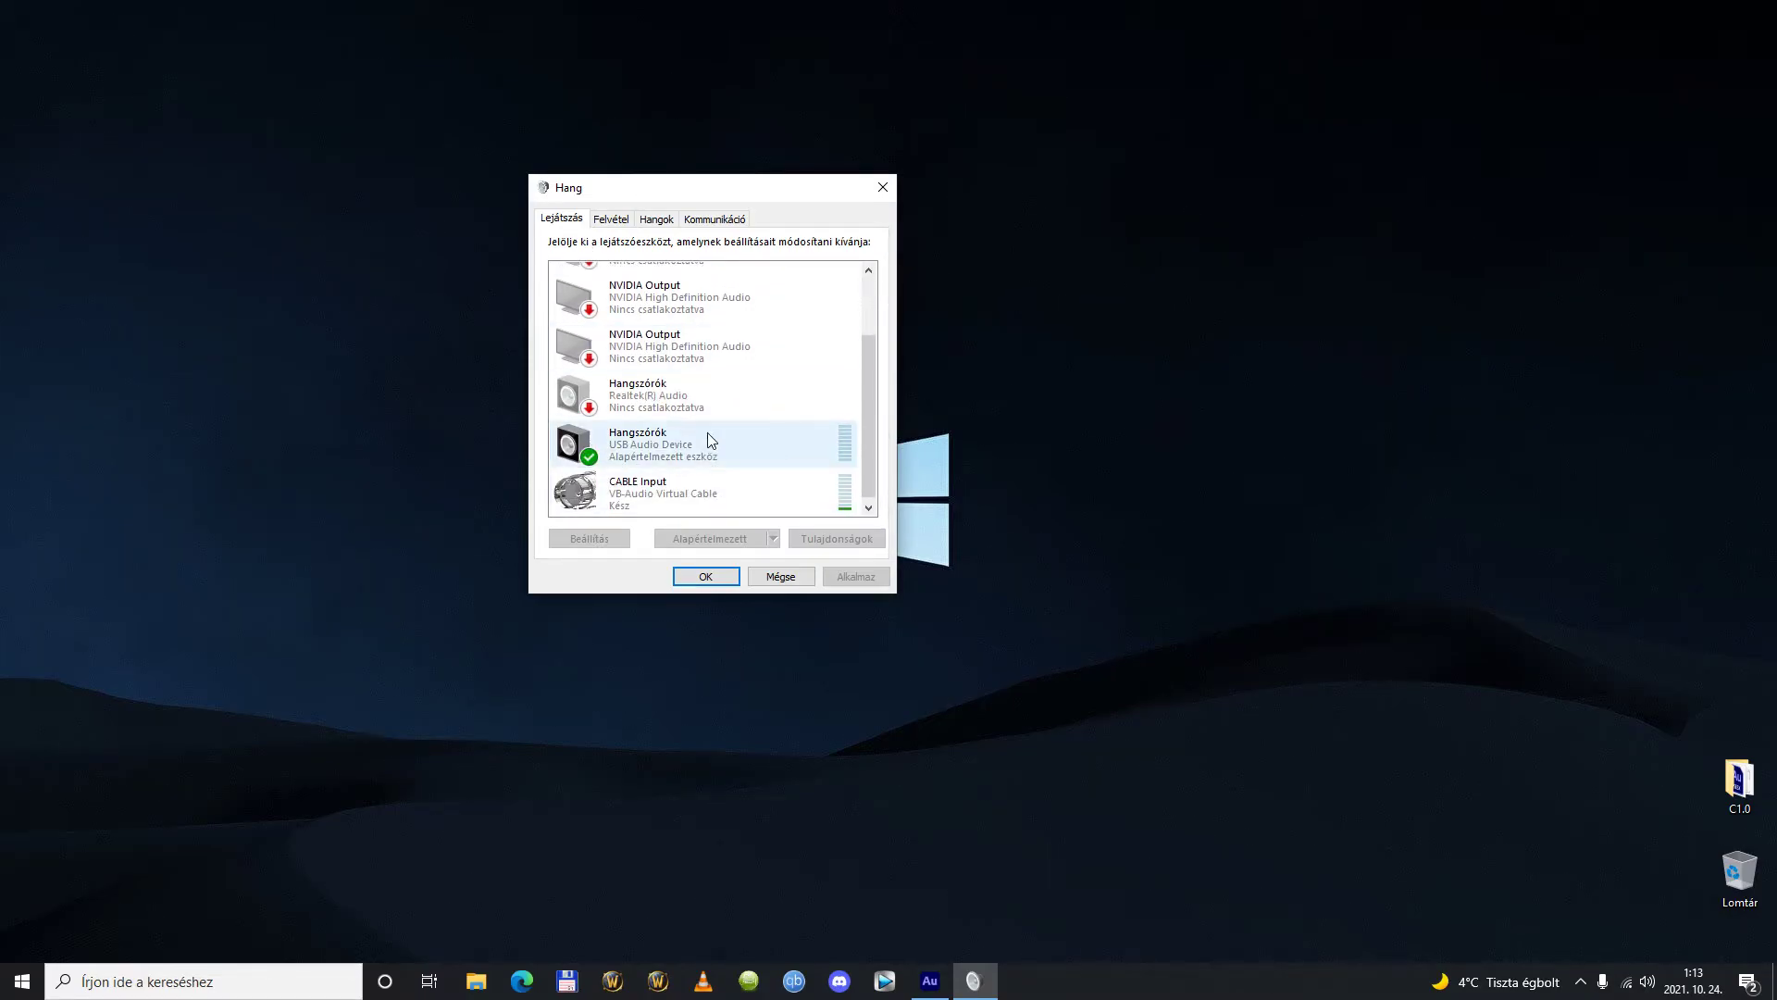
pyautogui.doubleClick(712, 441)
pyautogui.moveTo(768, 262); pyautogui.dragTo(1160, 260)
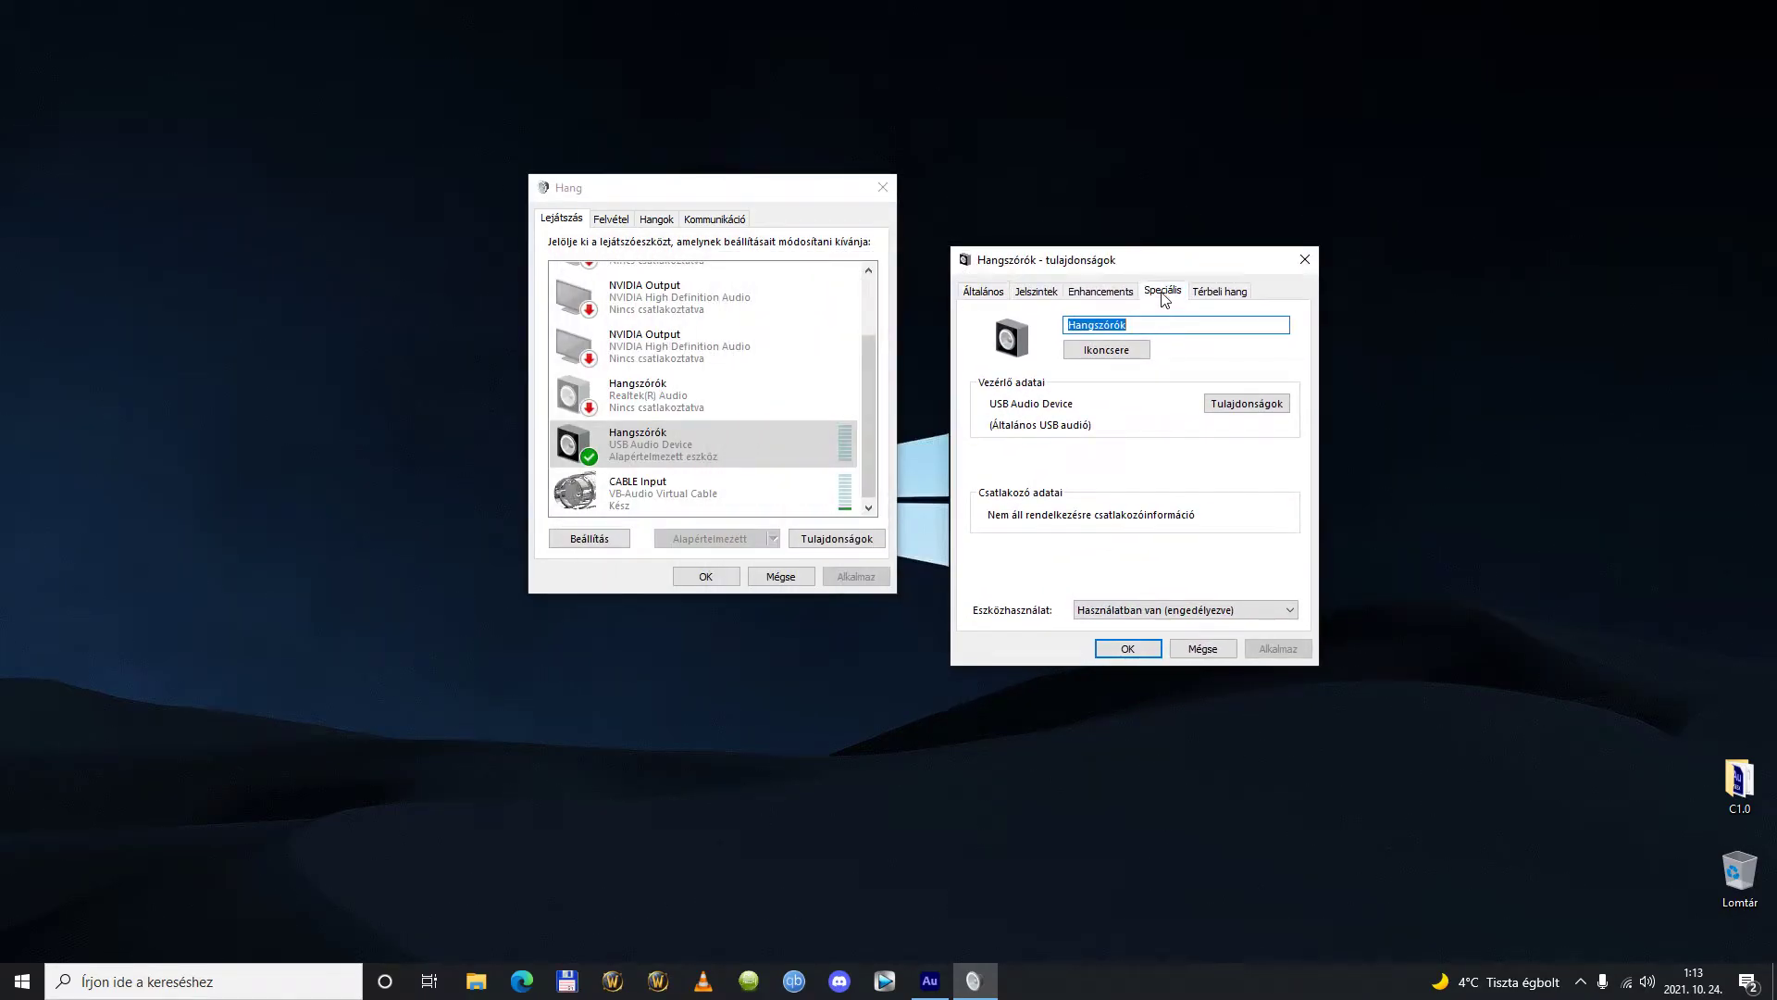
pyautogui.click(1164, 294)
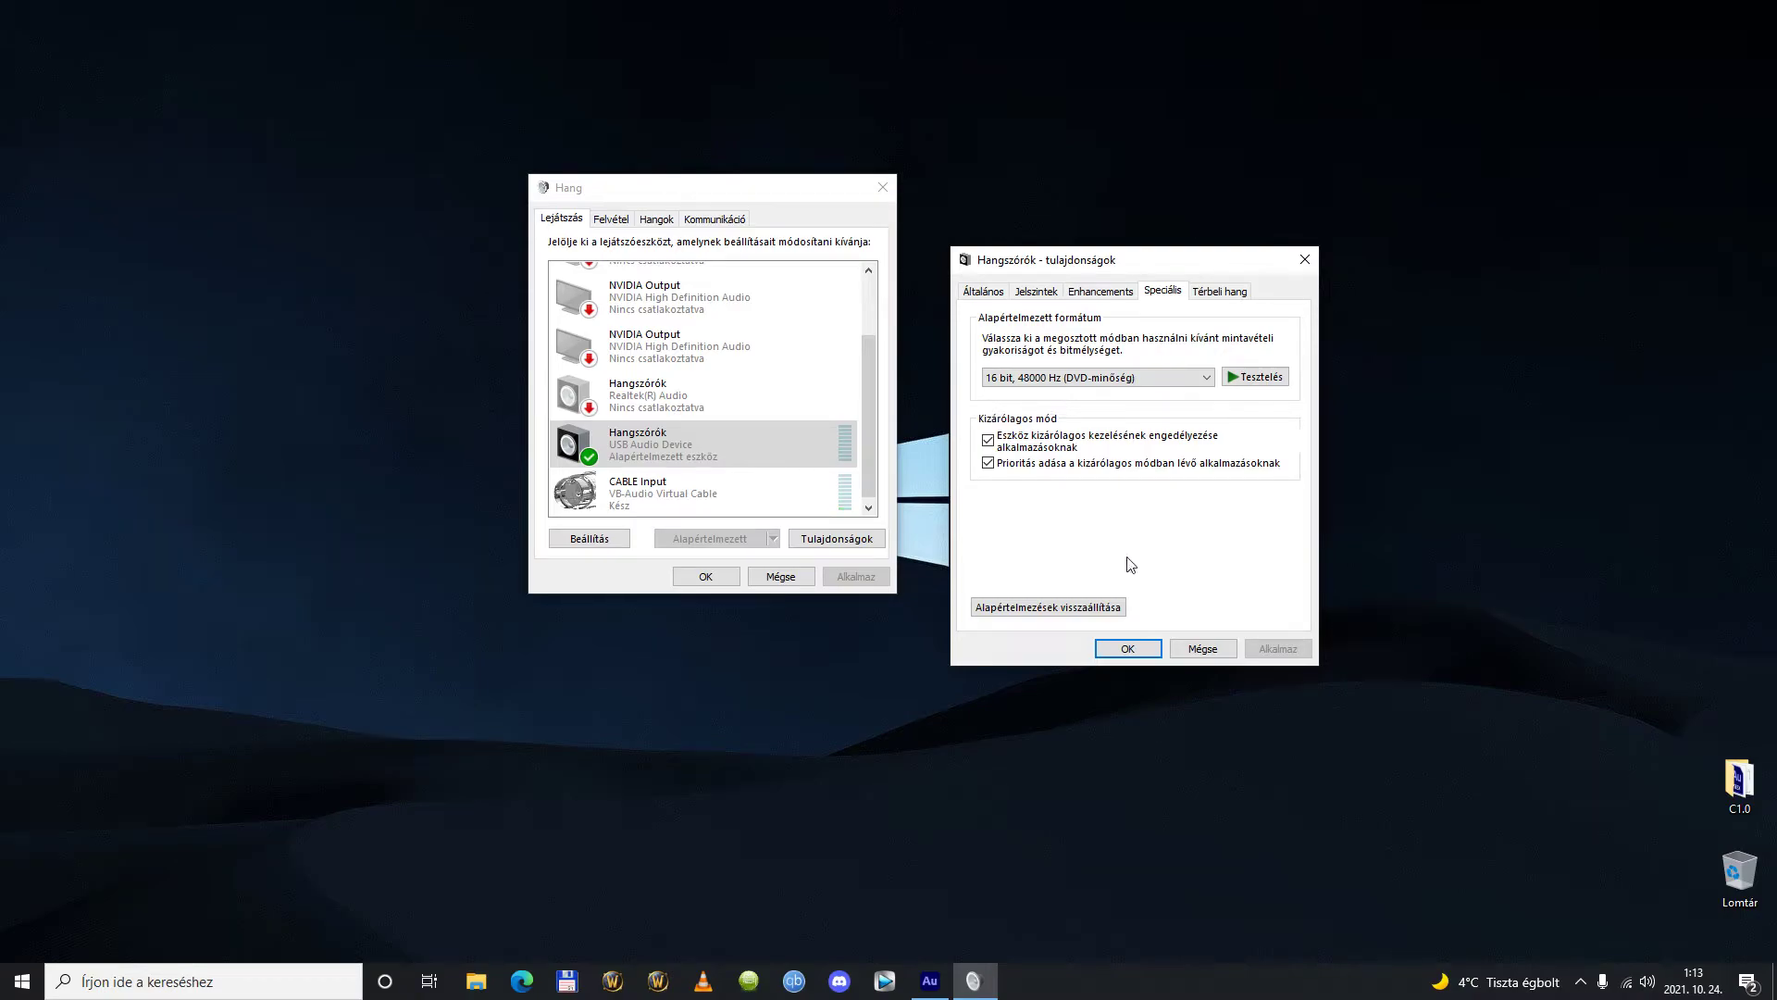
pyautogui.click(1127, 649)
# Check the default format of the CABLE Input playback device, close the sound settings and switch to Adobe Audition
pyautogui.click(752, 485)
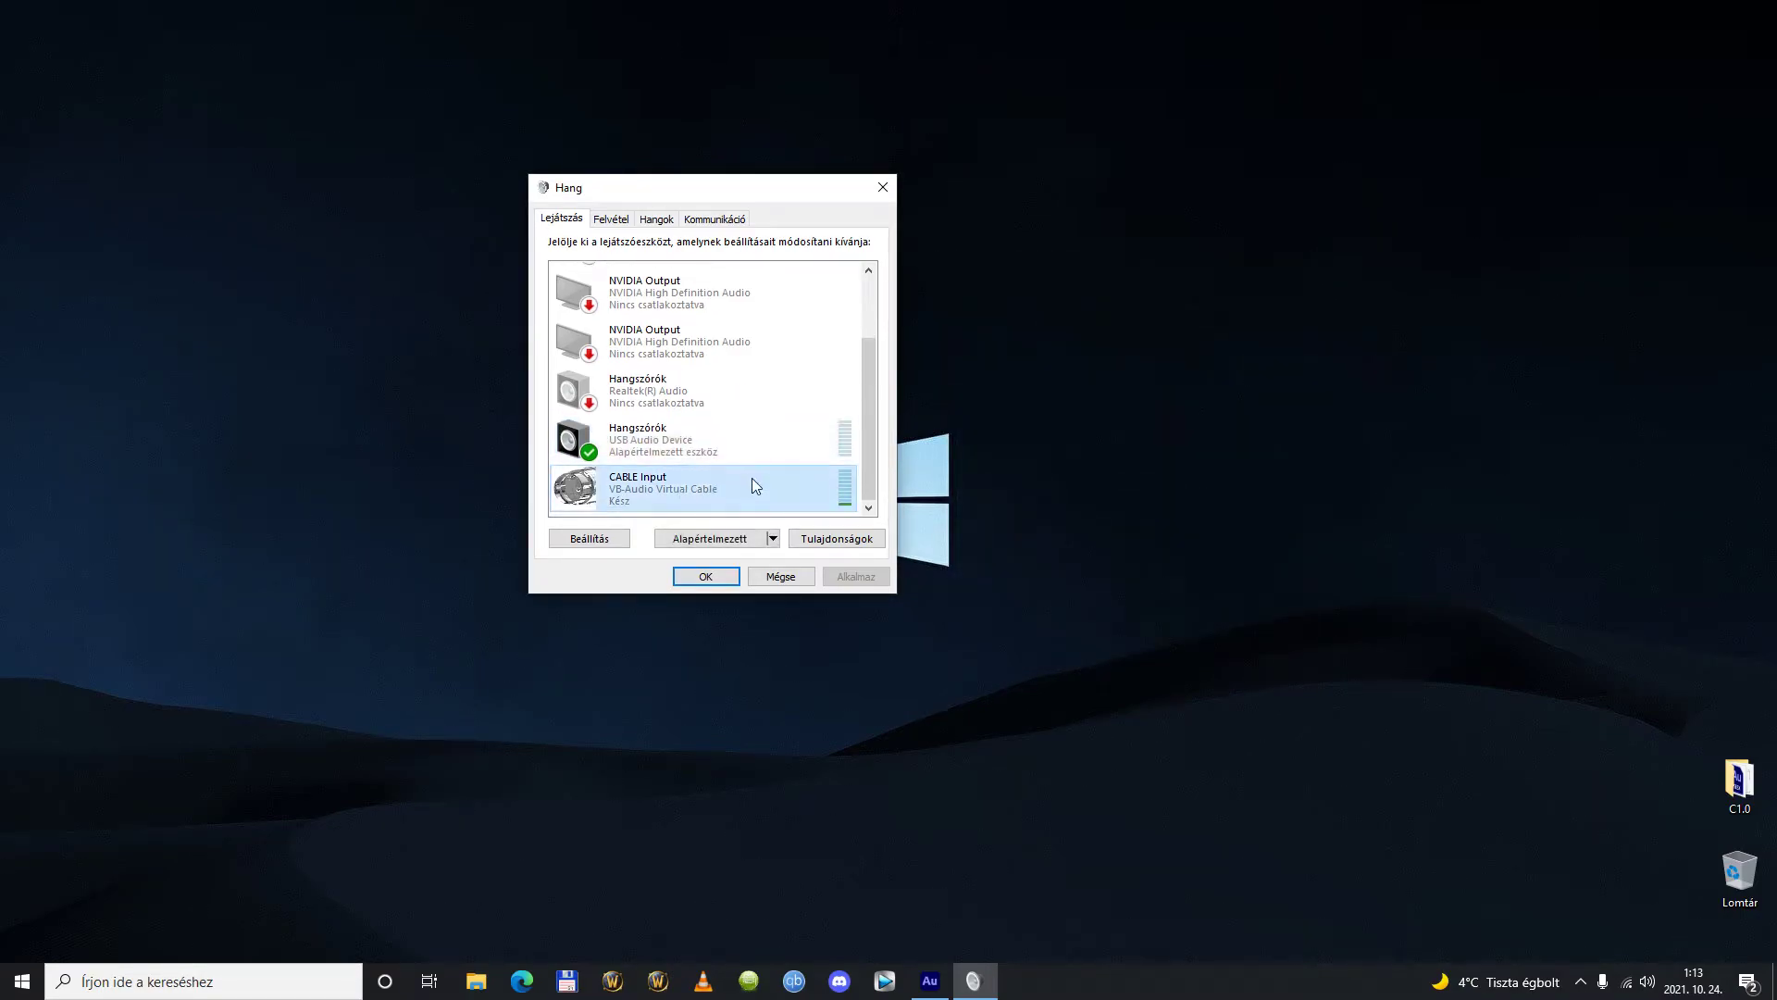
pyautogui.doubleClick(717, 489)
pyautogui.moveTo(766, 262); pyautogui.dragTo(1128, 263)
pyautogui.click(1051, 294)
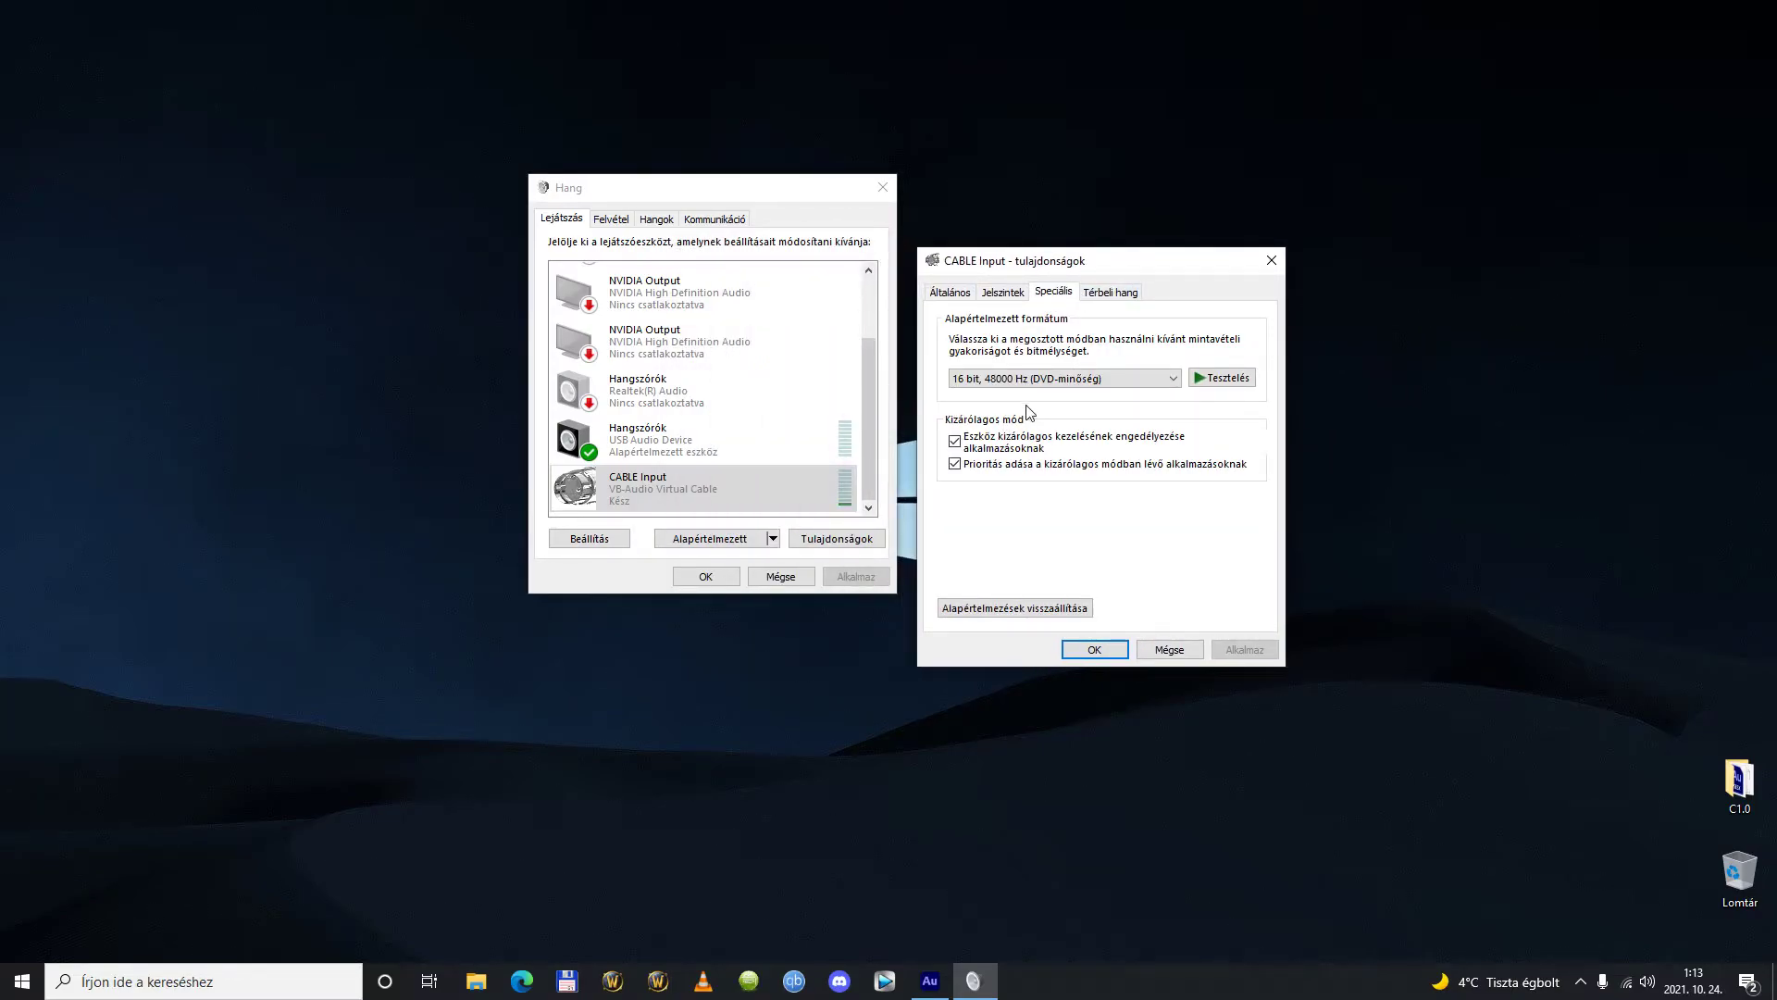
pyautogui.click(1094, 648)
pyautogui.click(727, 579)
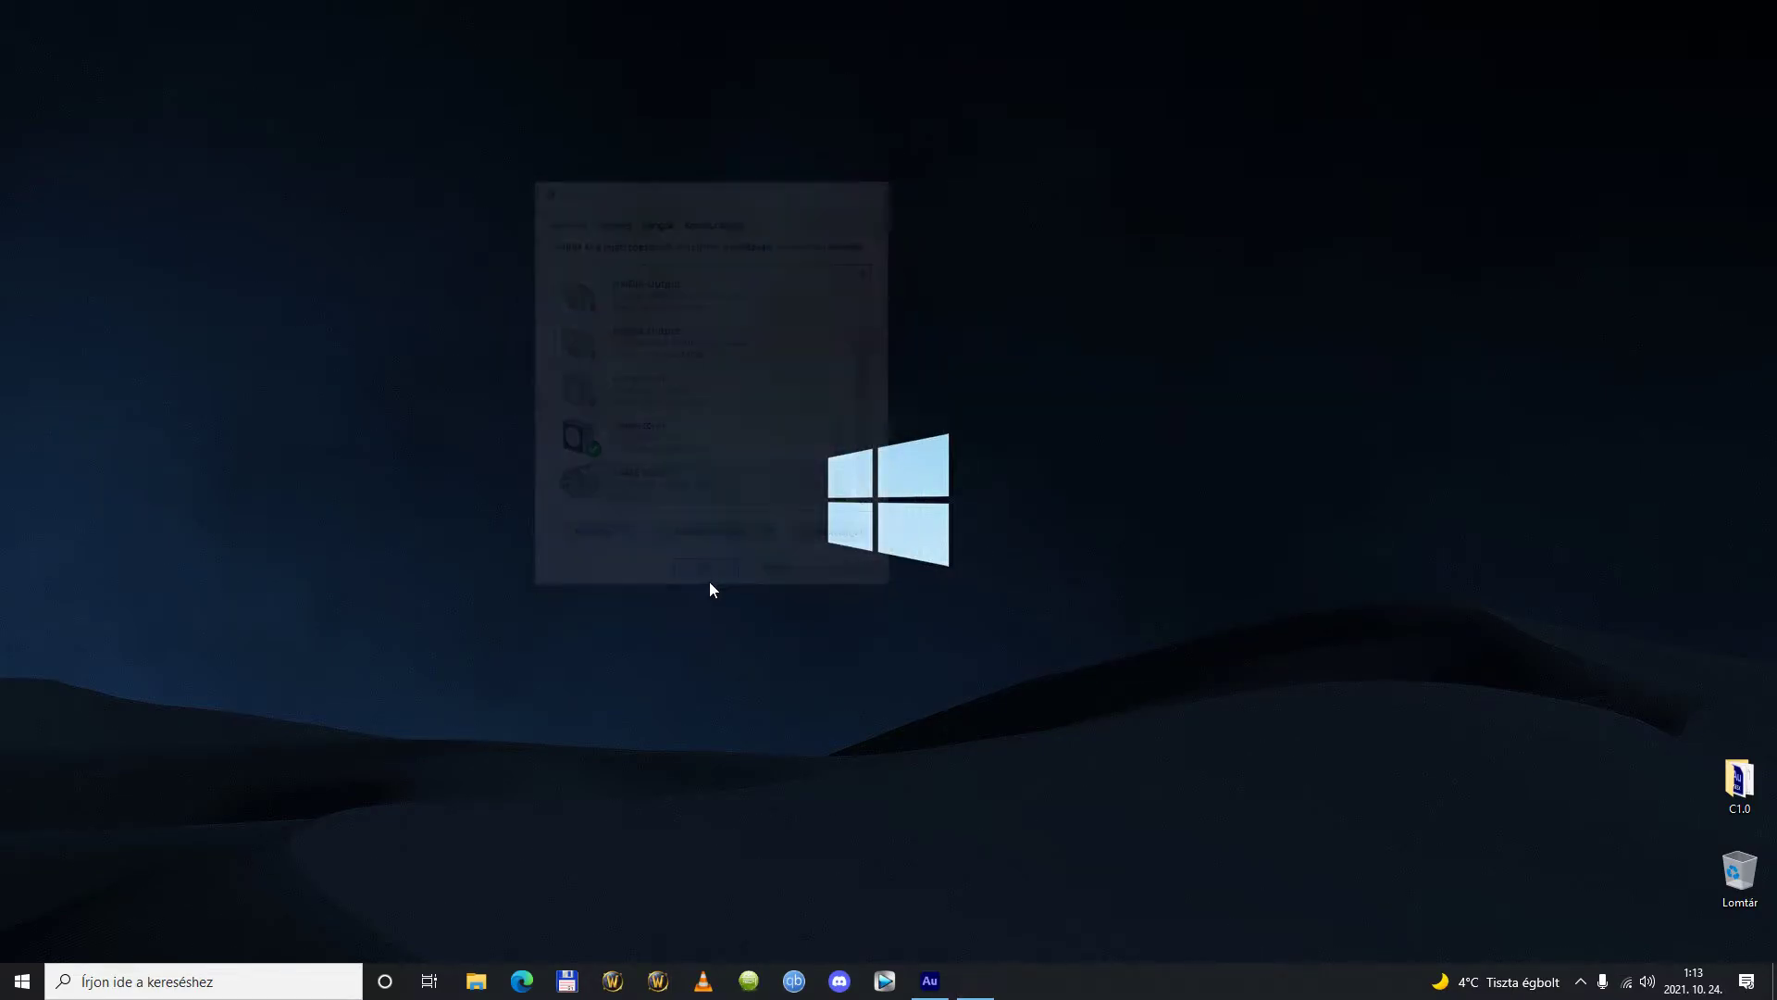
pyautogui.click(931, 981)
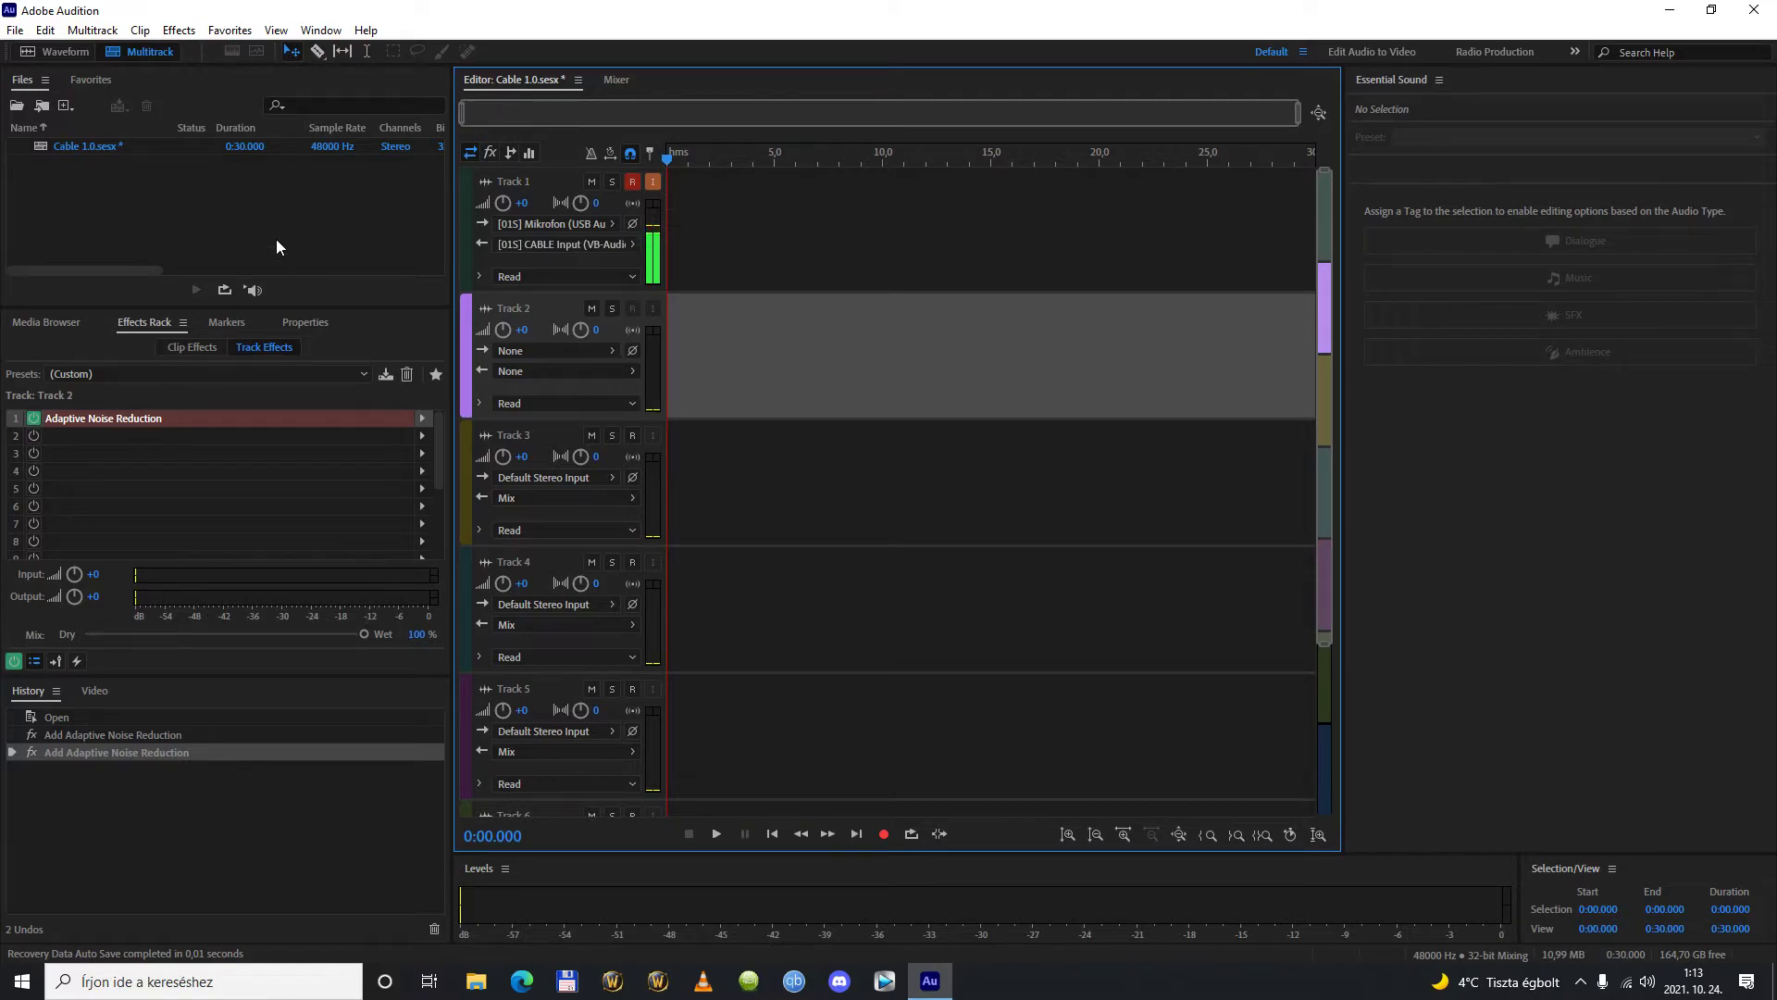
pyautogui.click(15, 31)
pyautogui.moveTo(205, 53)
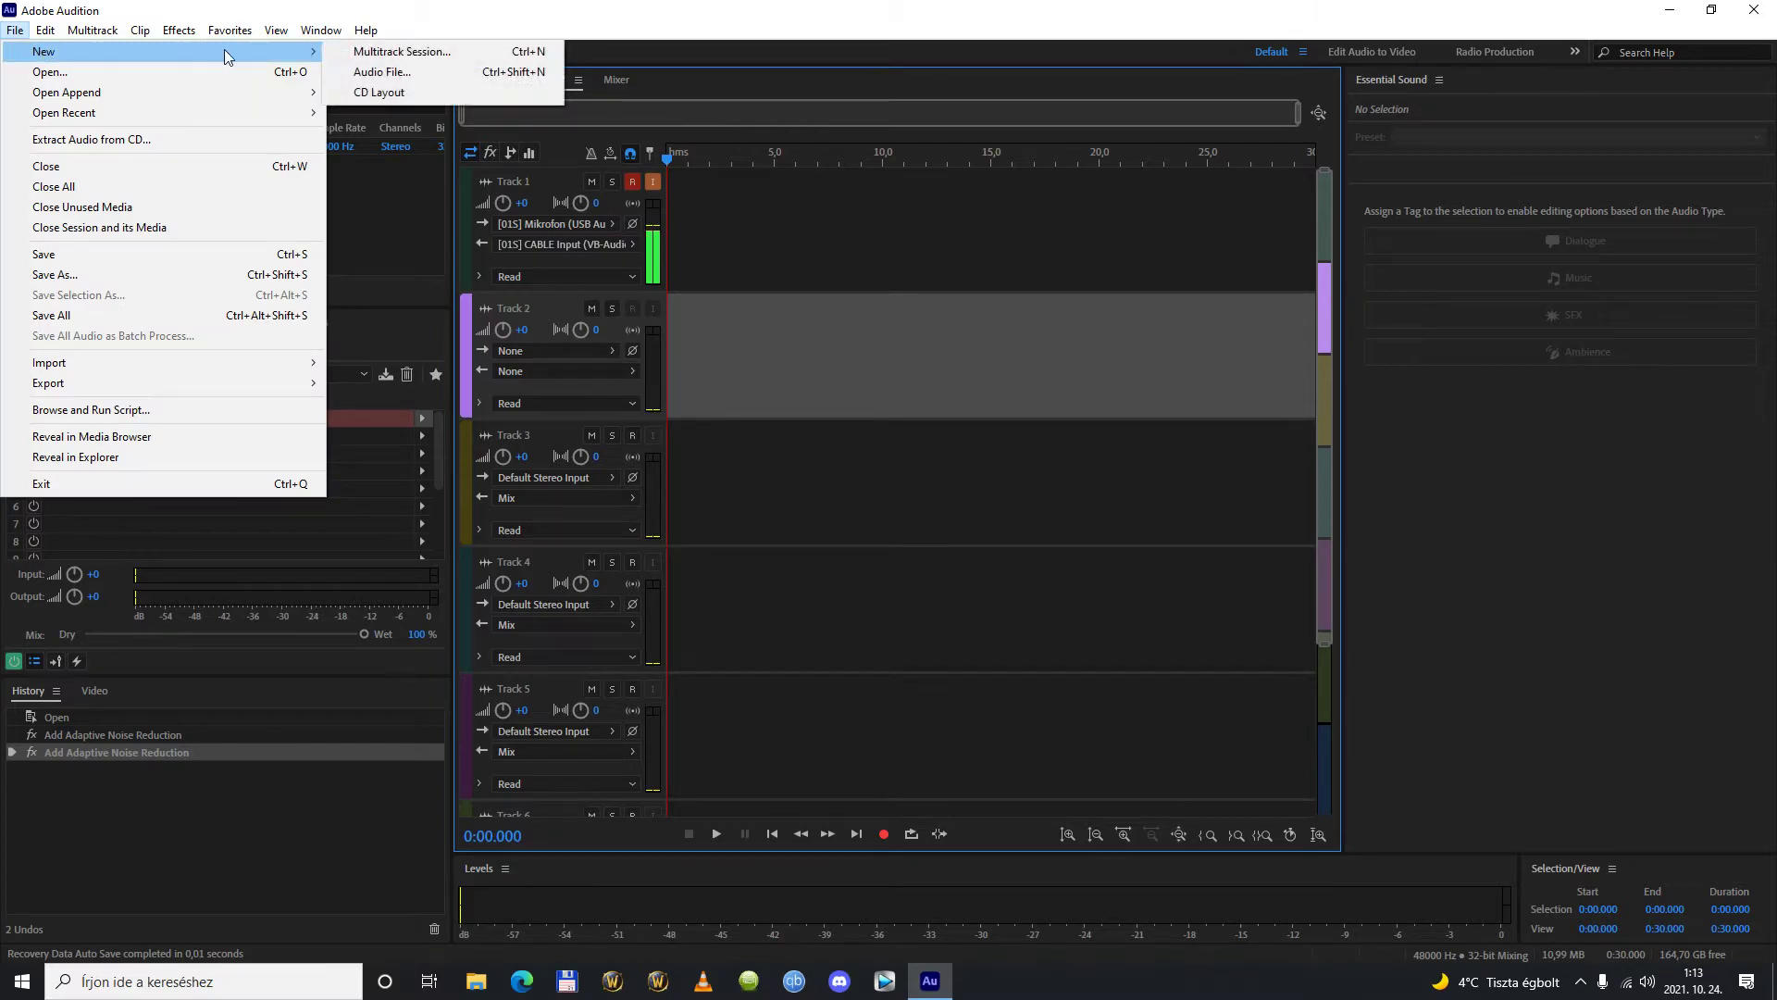
pyautogui.click(363, 51)
pyautogui.write('vfghfgh')
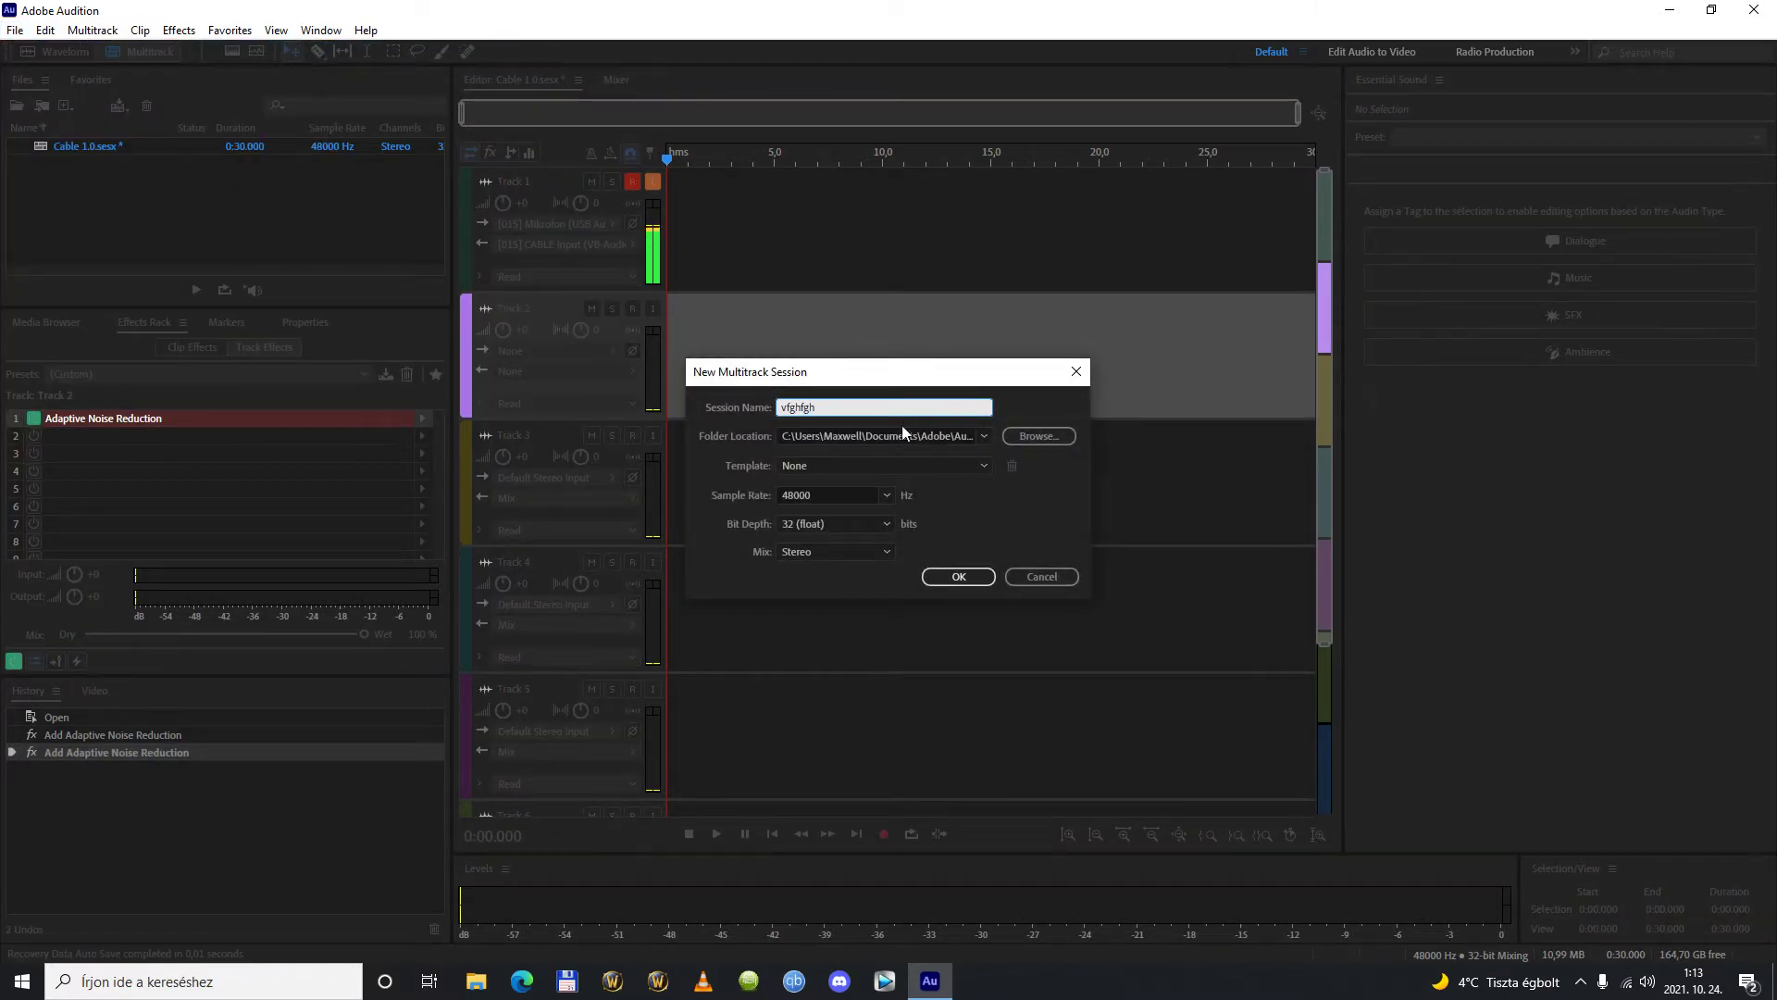
pyautogui.click(871, 527)
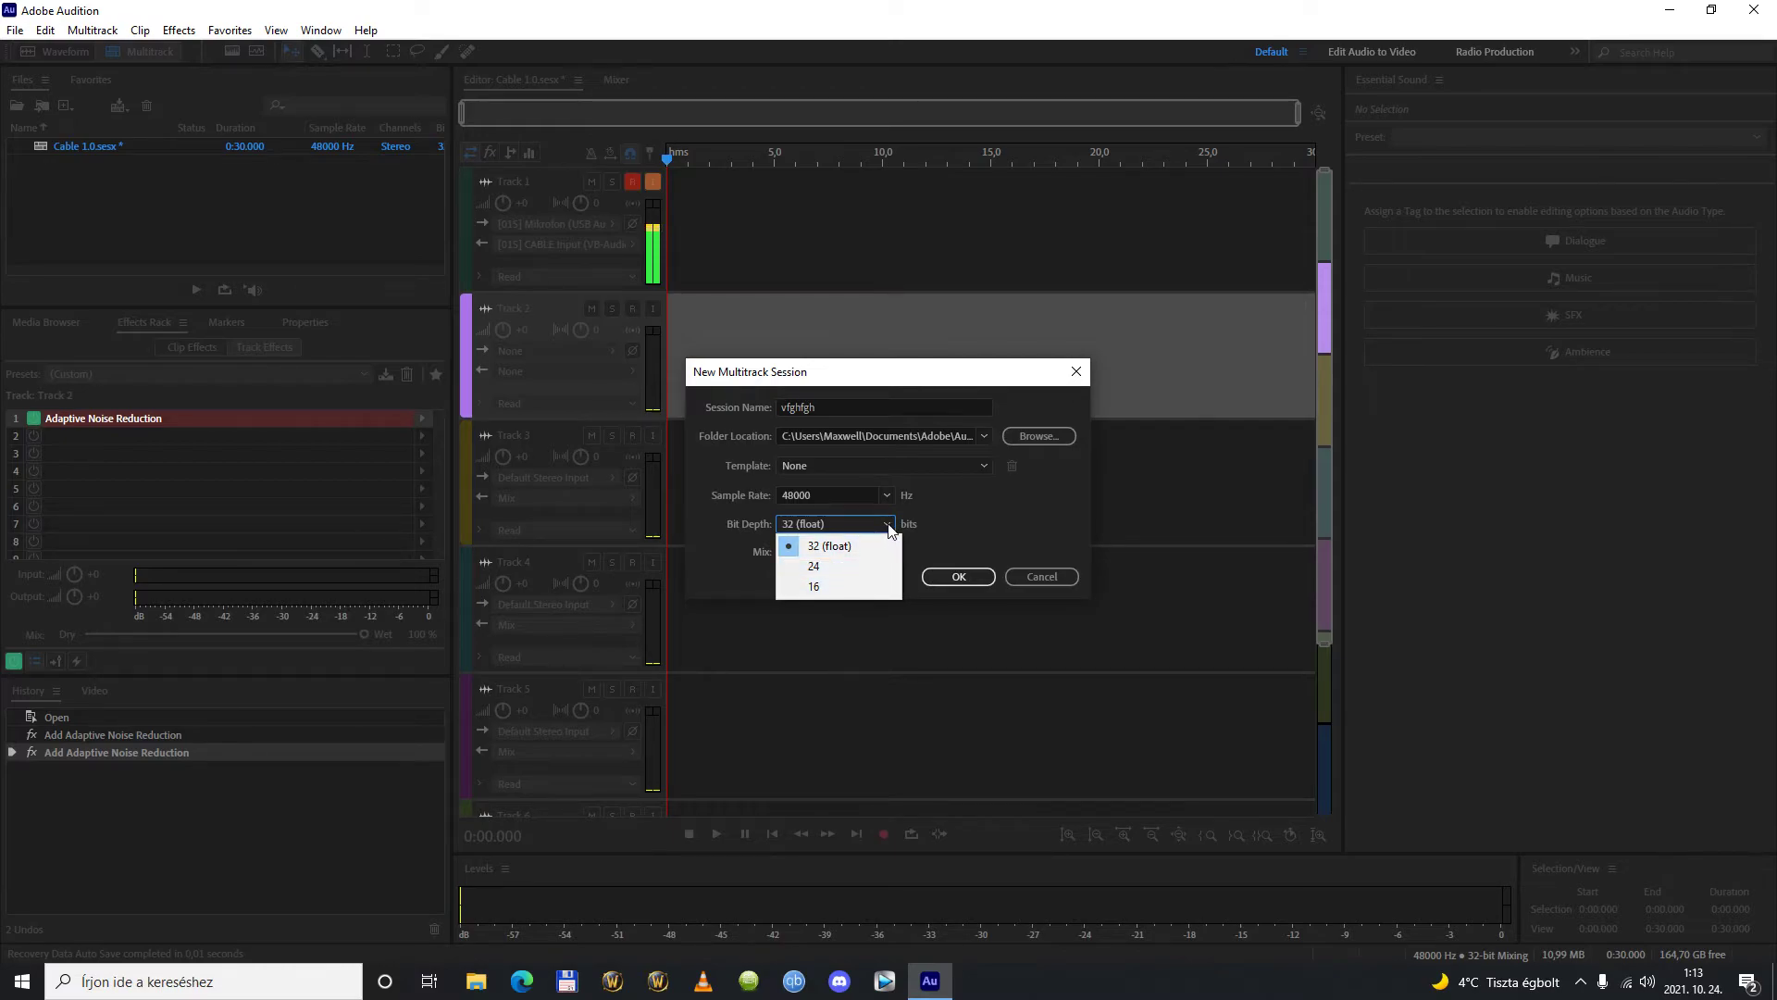
pyautogui.click(890, 530)
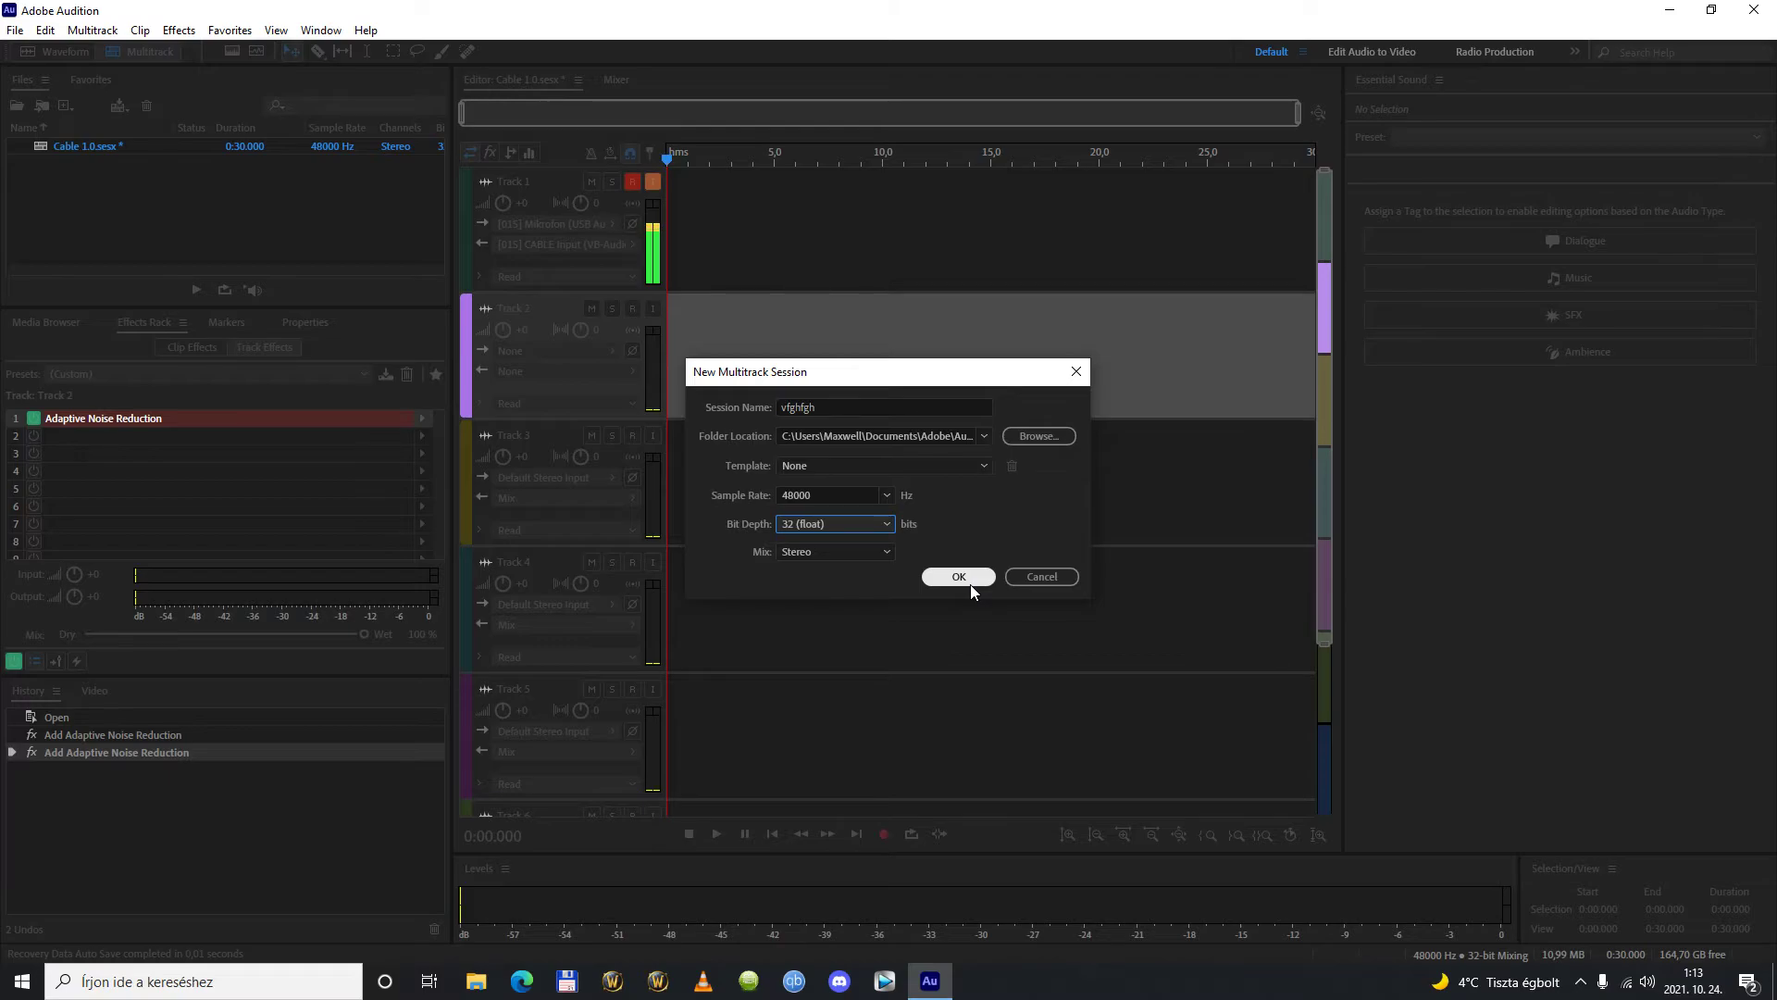
pyautogui.click(1039, 582)
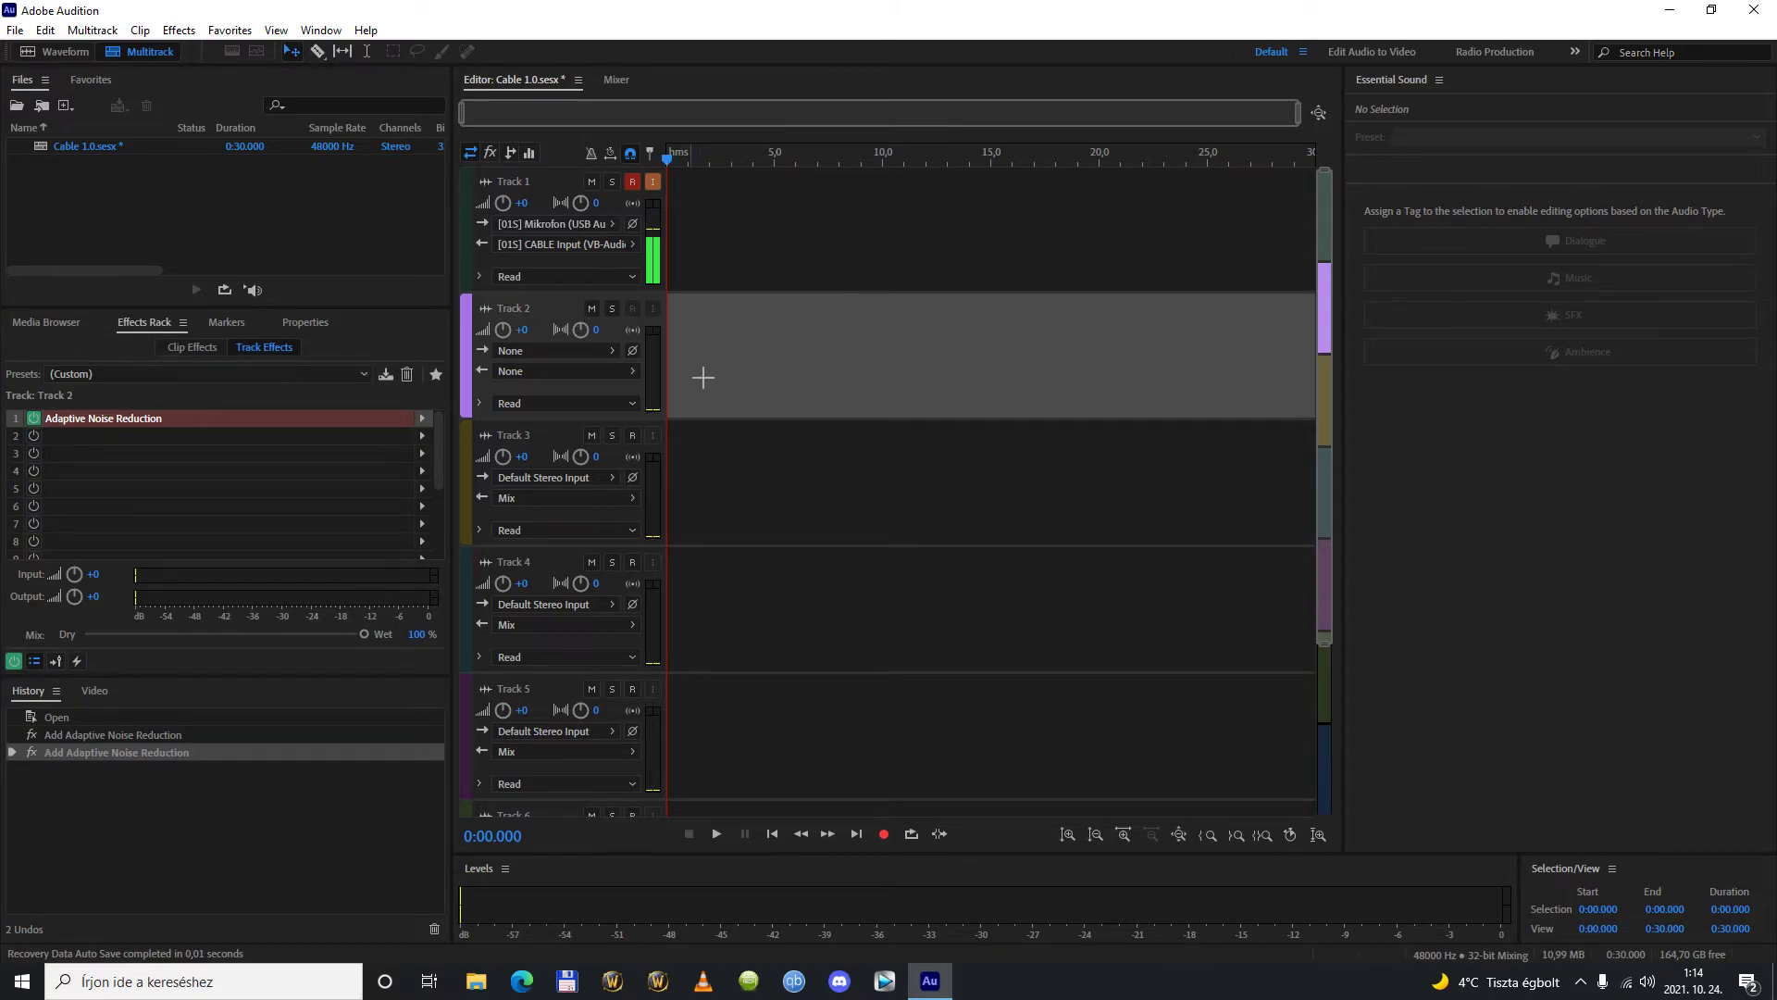
# Route Track 2 from the stereo Mikrofon (USB Audio Device) input to the stereo CABLE Input (VB-Audio Virtual Cable) output
pyautogui.click(608, 354)
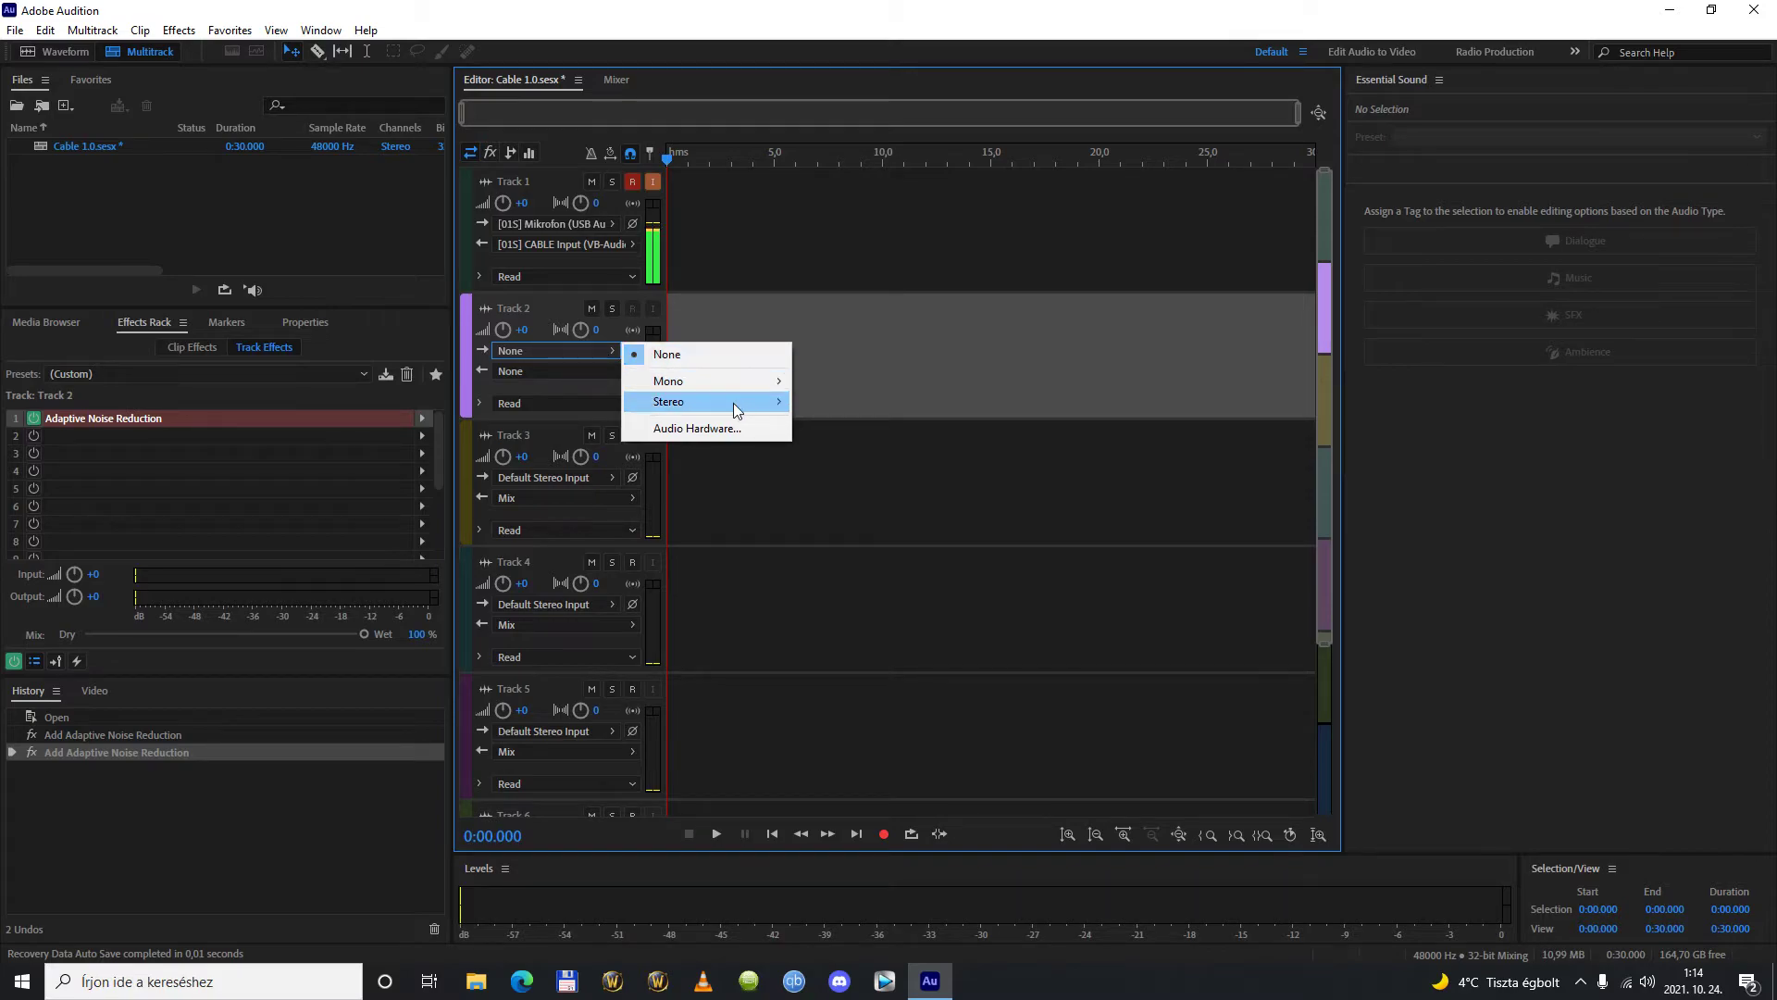
pyautogui.moveTo(738, 403)
pyautogui.click(880, 428)
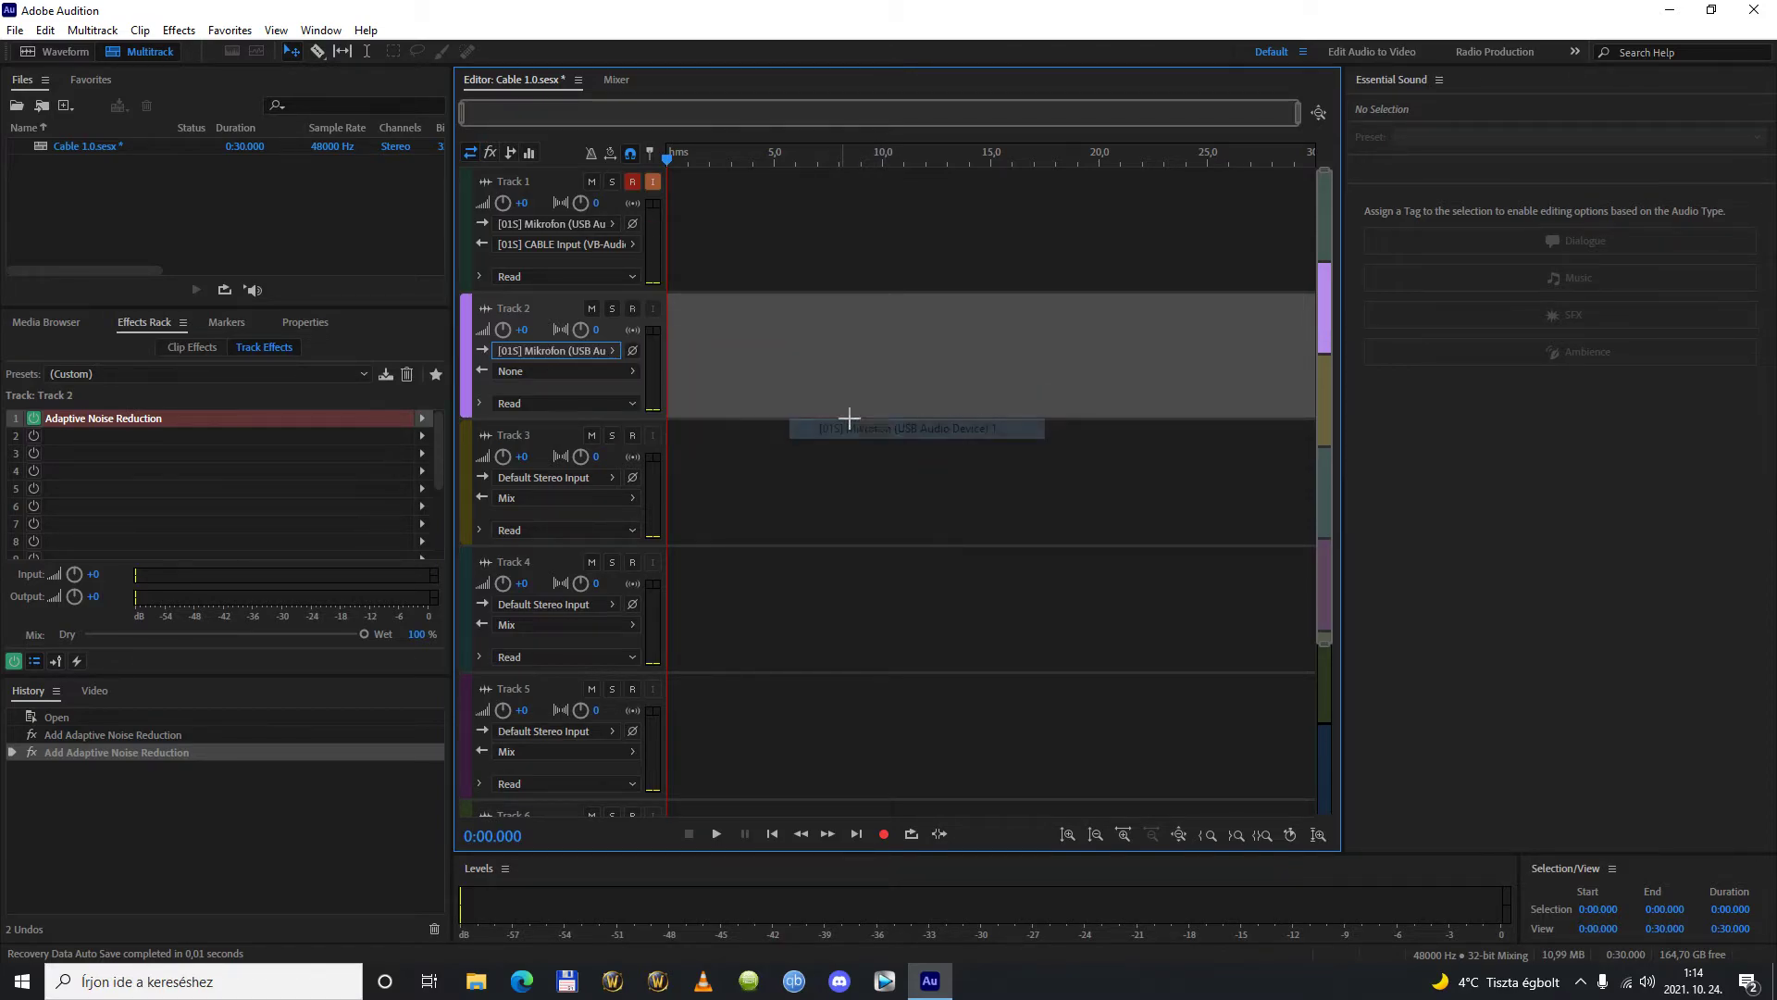
pyautogui.click(631, 372)
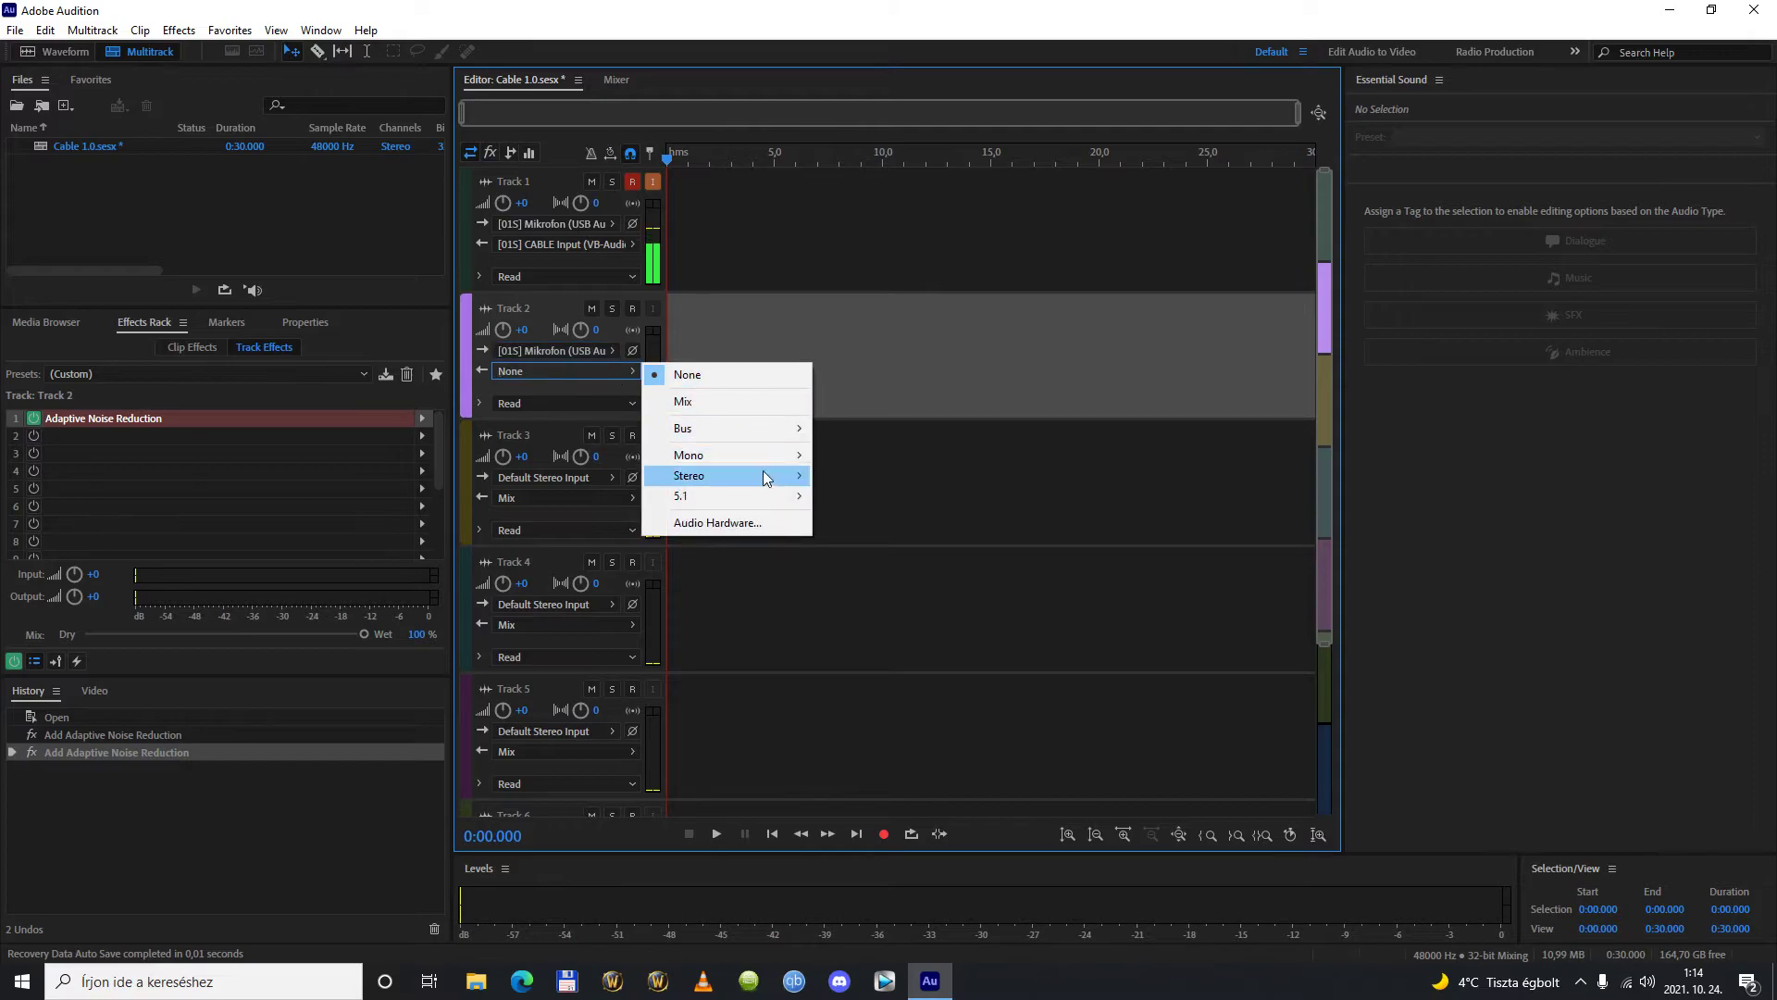
pyautogui.moveTo(765, 475)
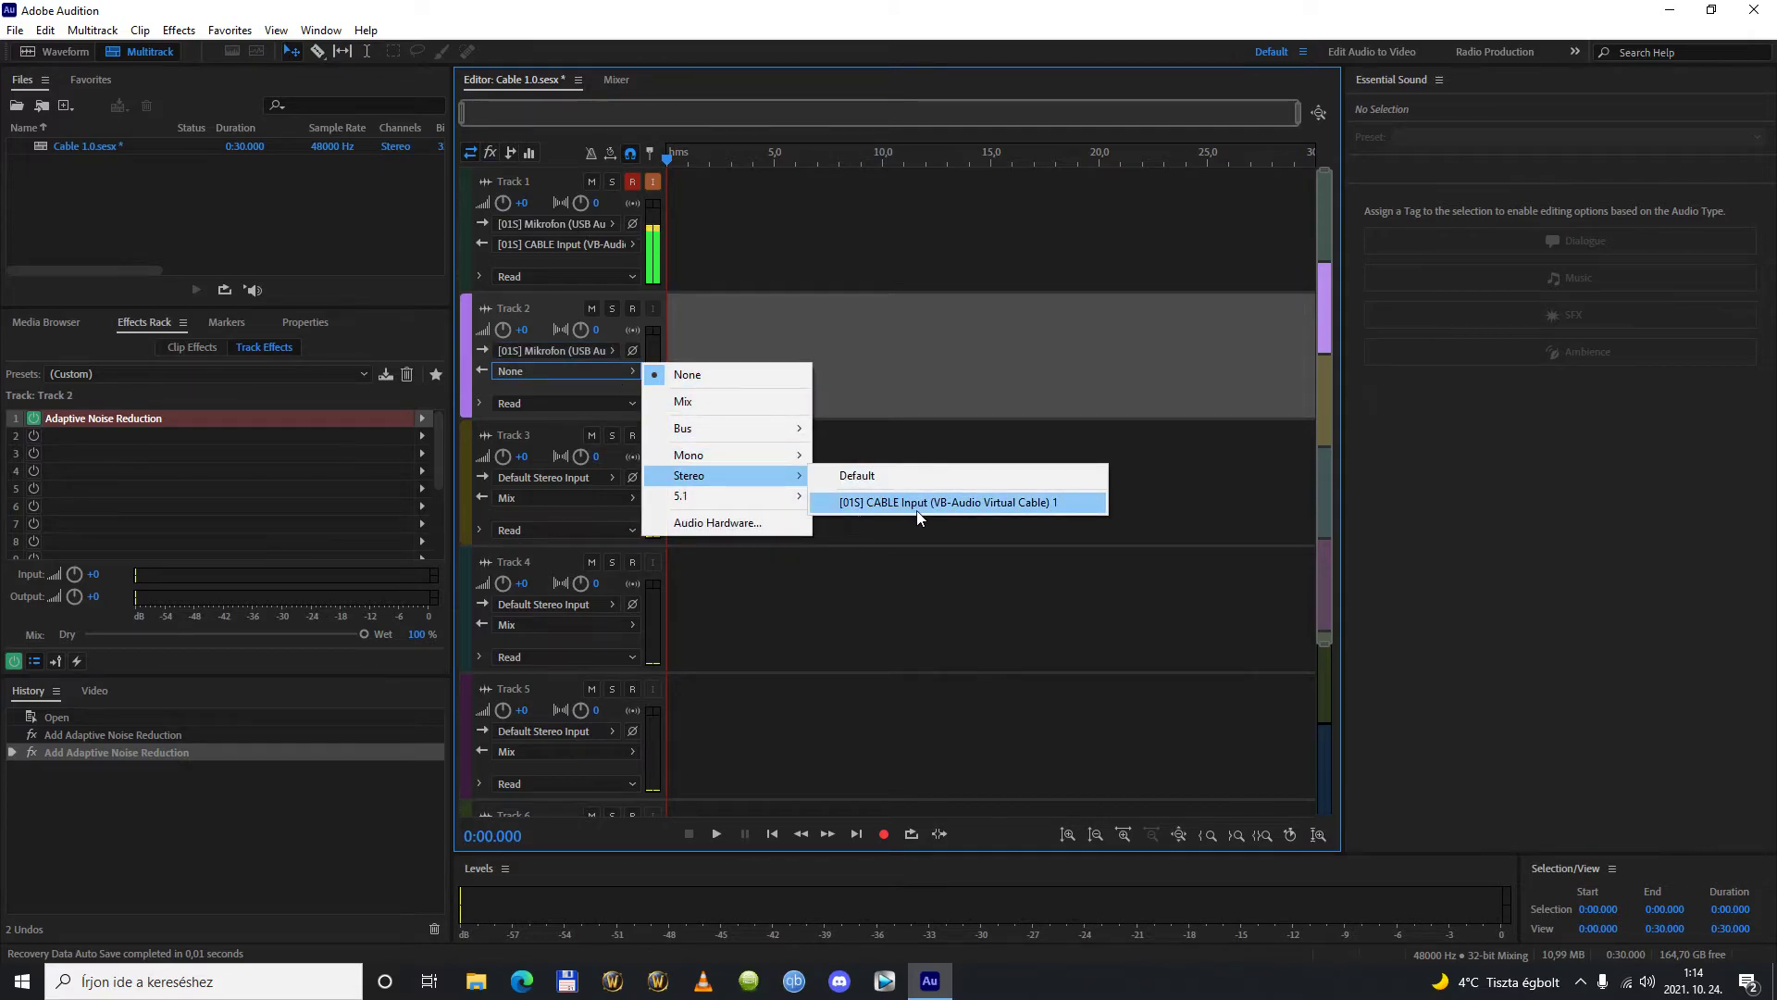
pyautogui.click(944, 507)
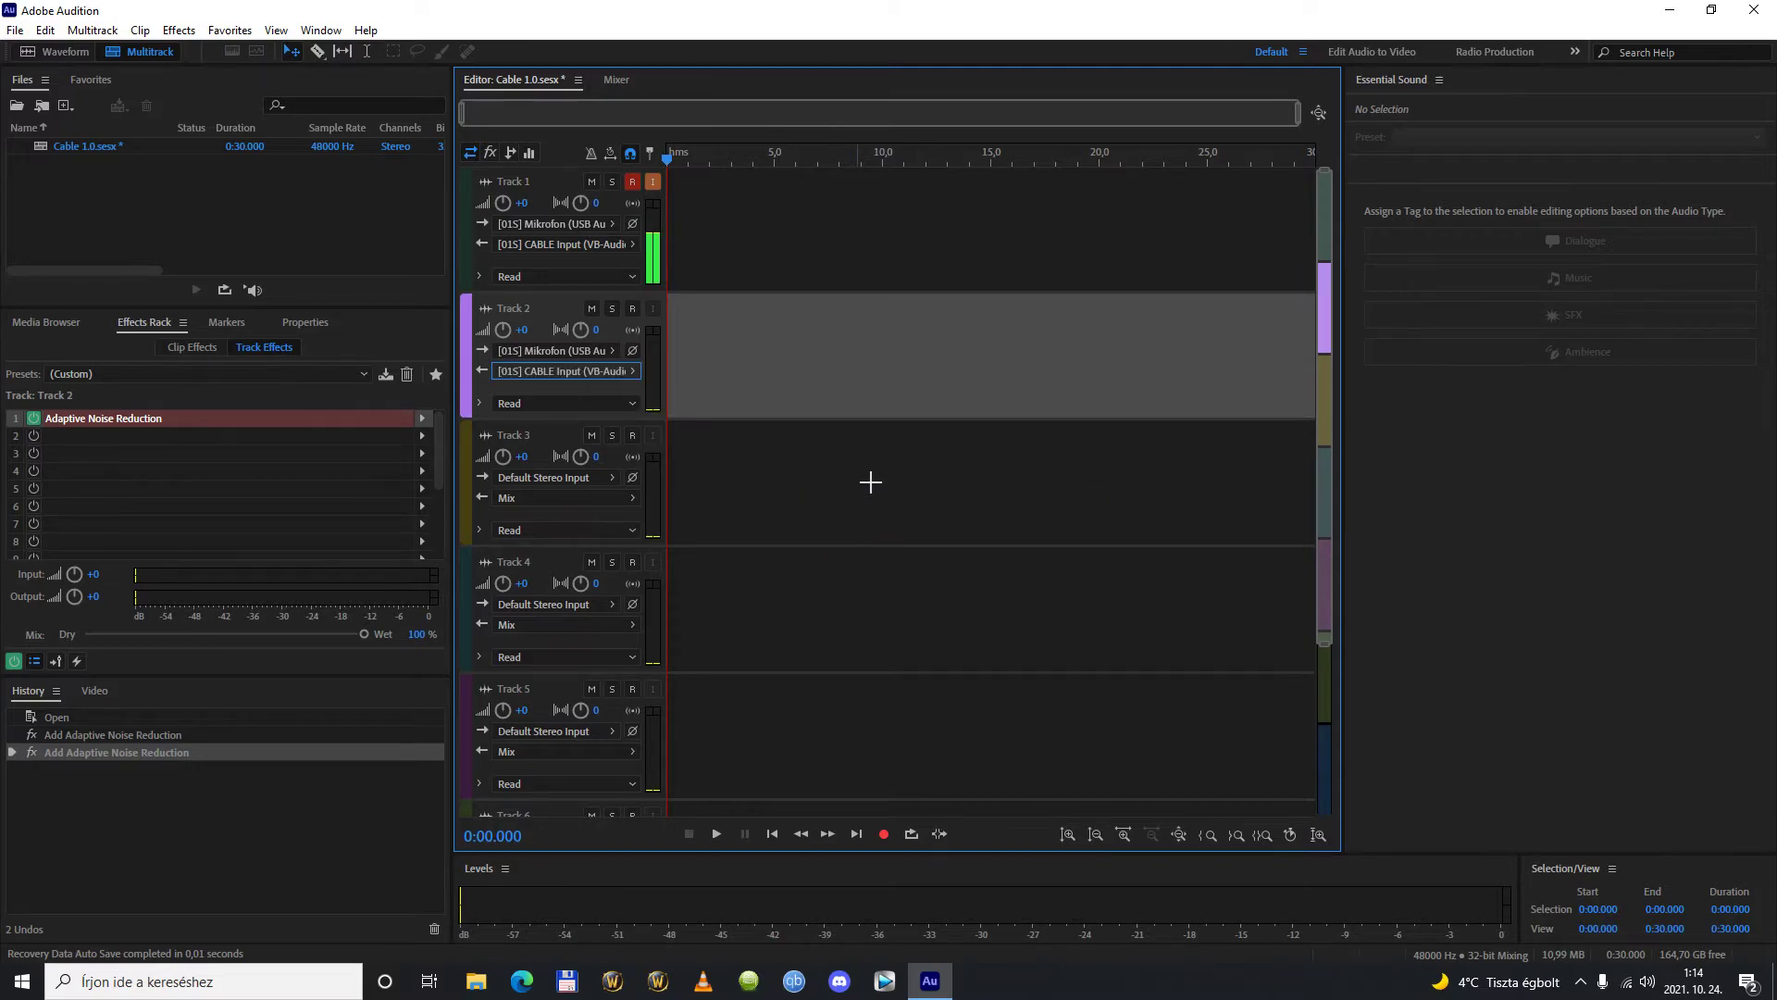
# Arm Track 2 for recording and turn on its input monitoring
pyautogui.click(633, 310)
pyautogui.click(653, 309)
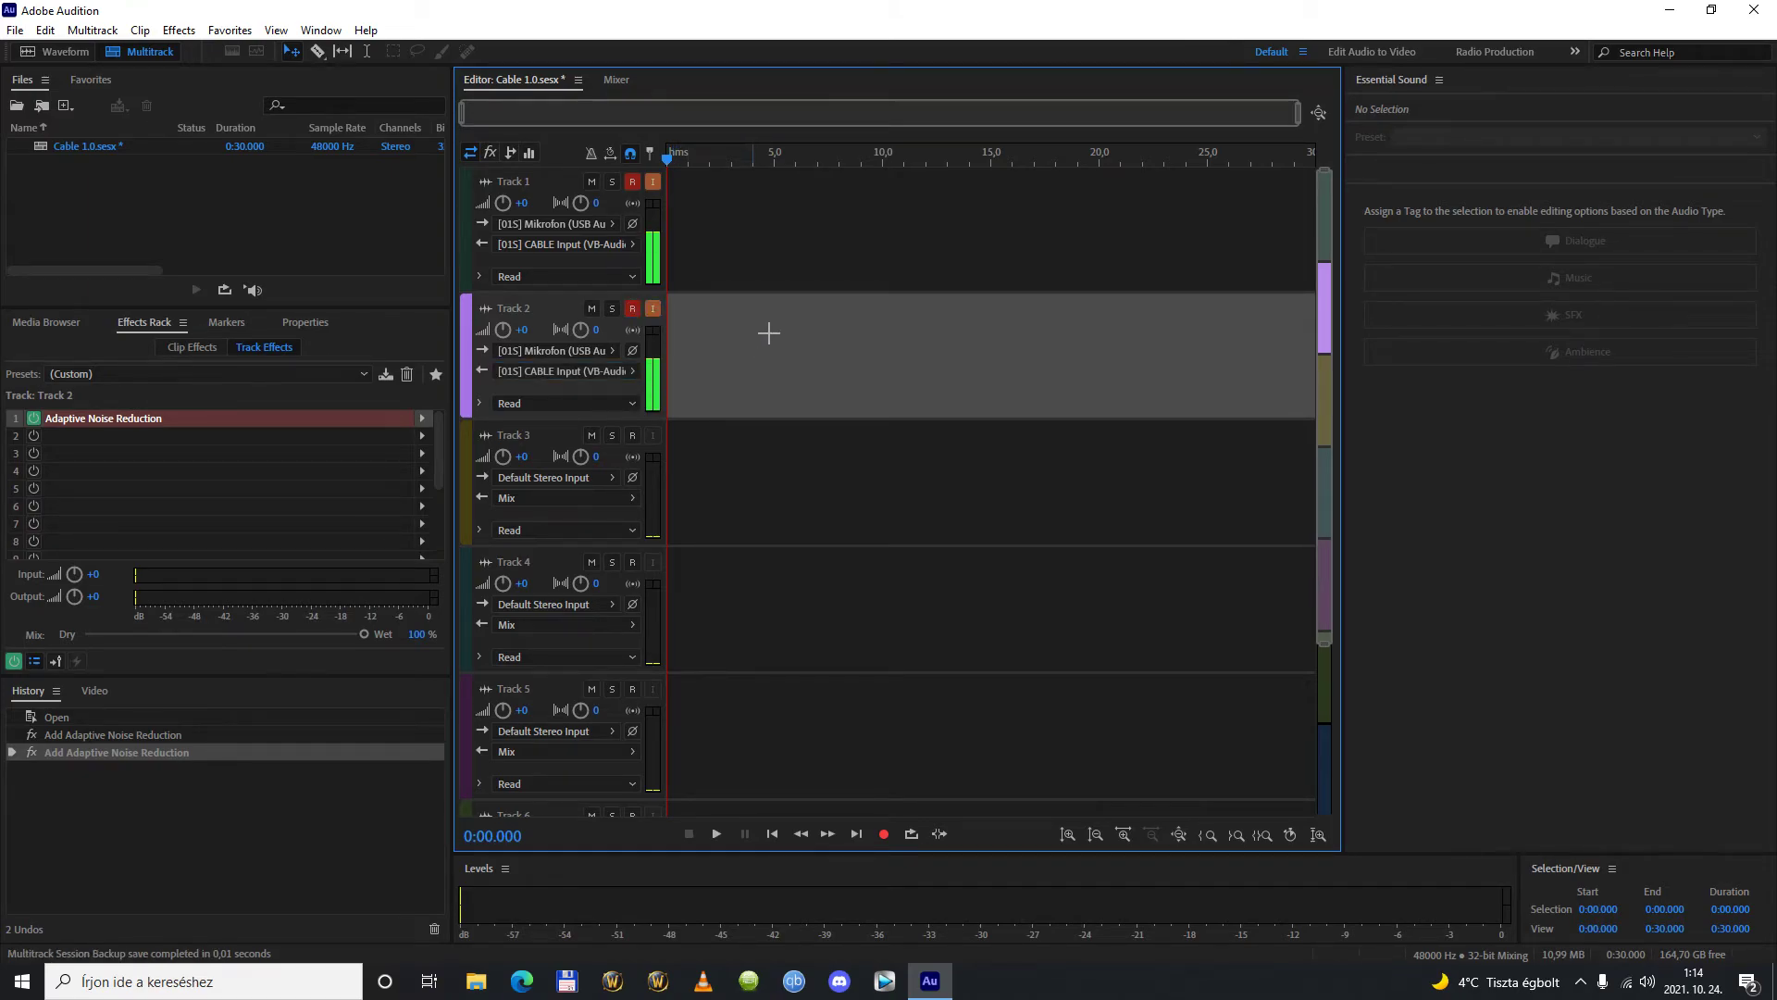
pyautogui.click(779, 271)
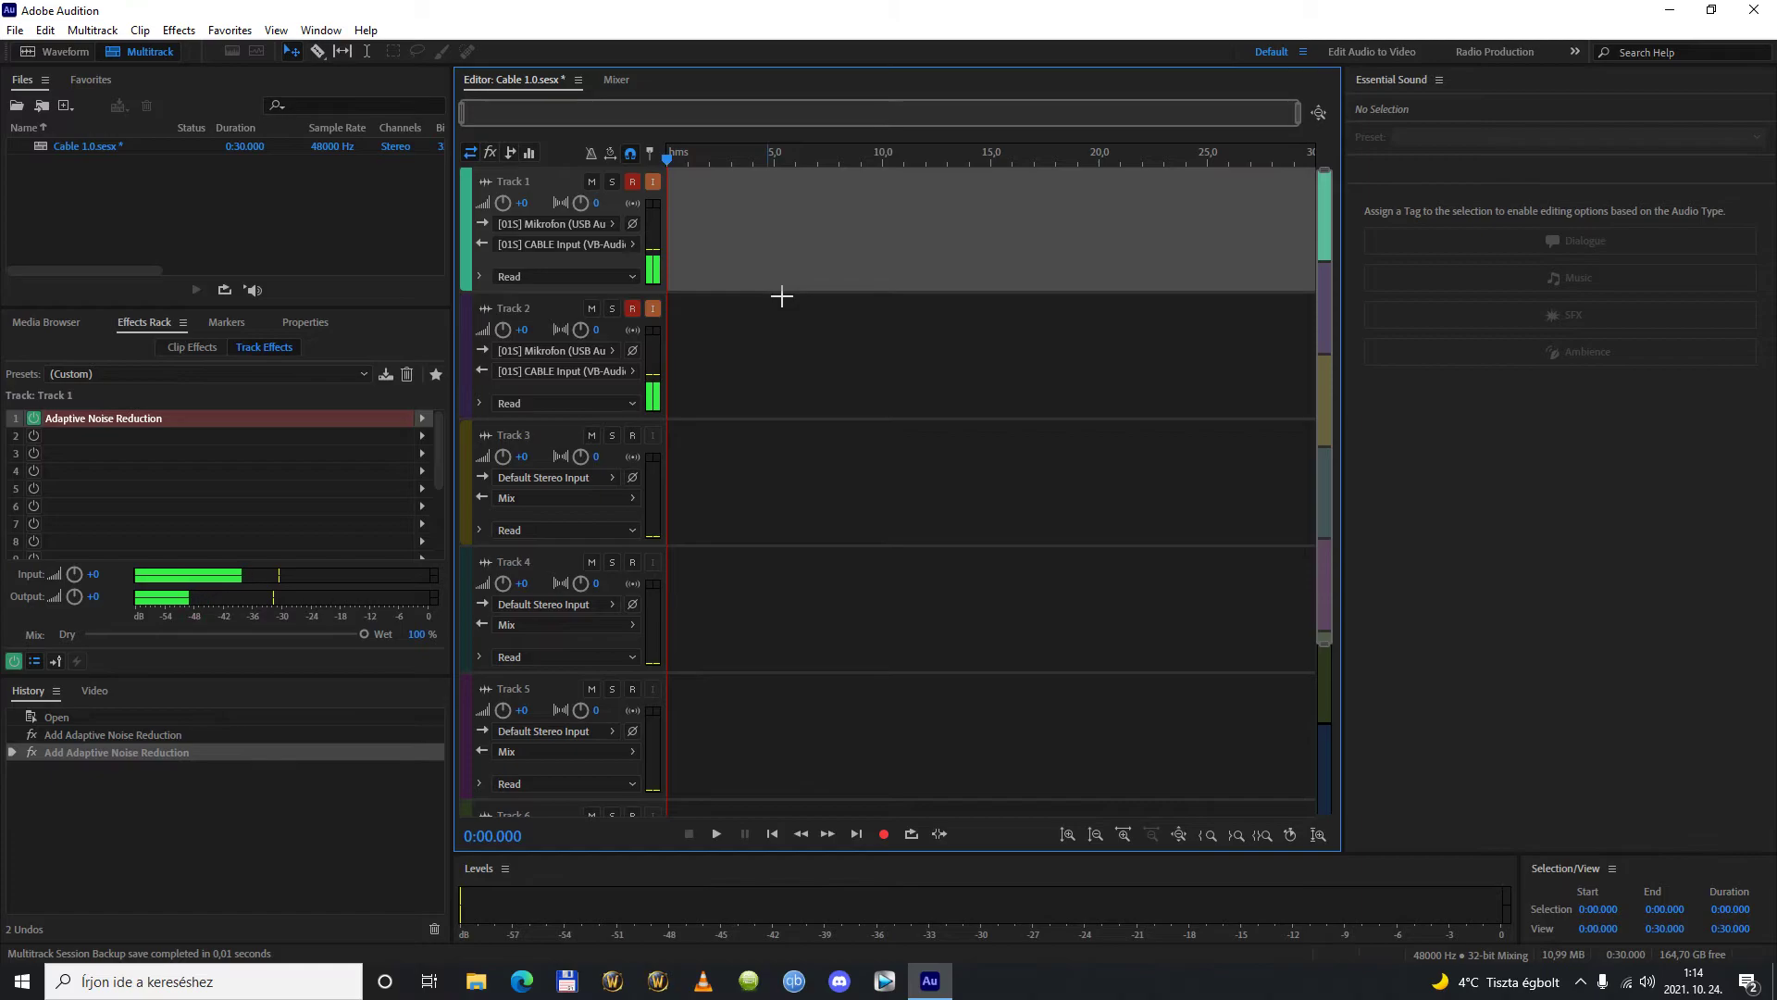
# Insert the Adaptive Noise Reduction effect in slot 1 of Track 2 and close its settings window
pyautogui.click(764, 355)
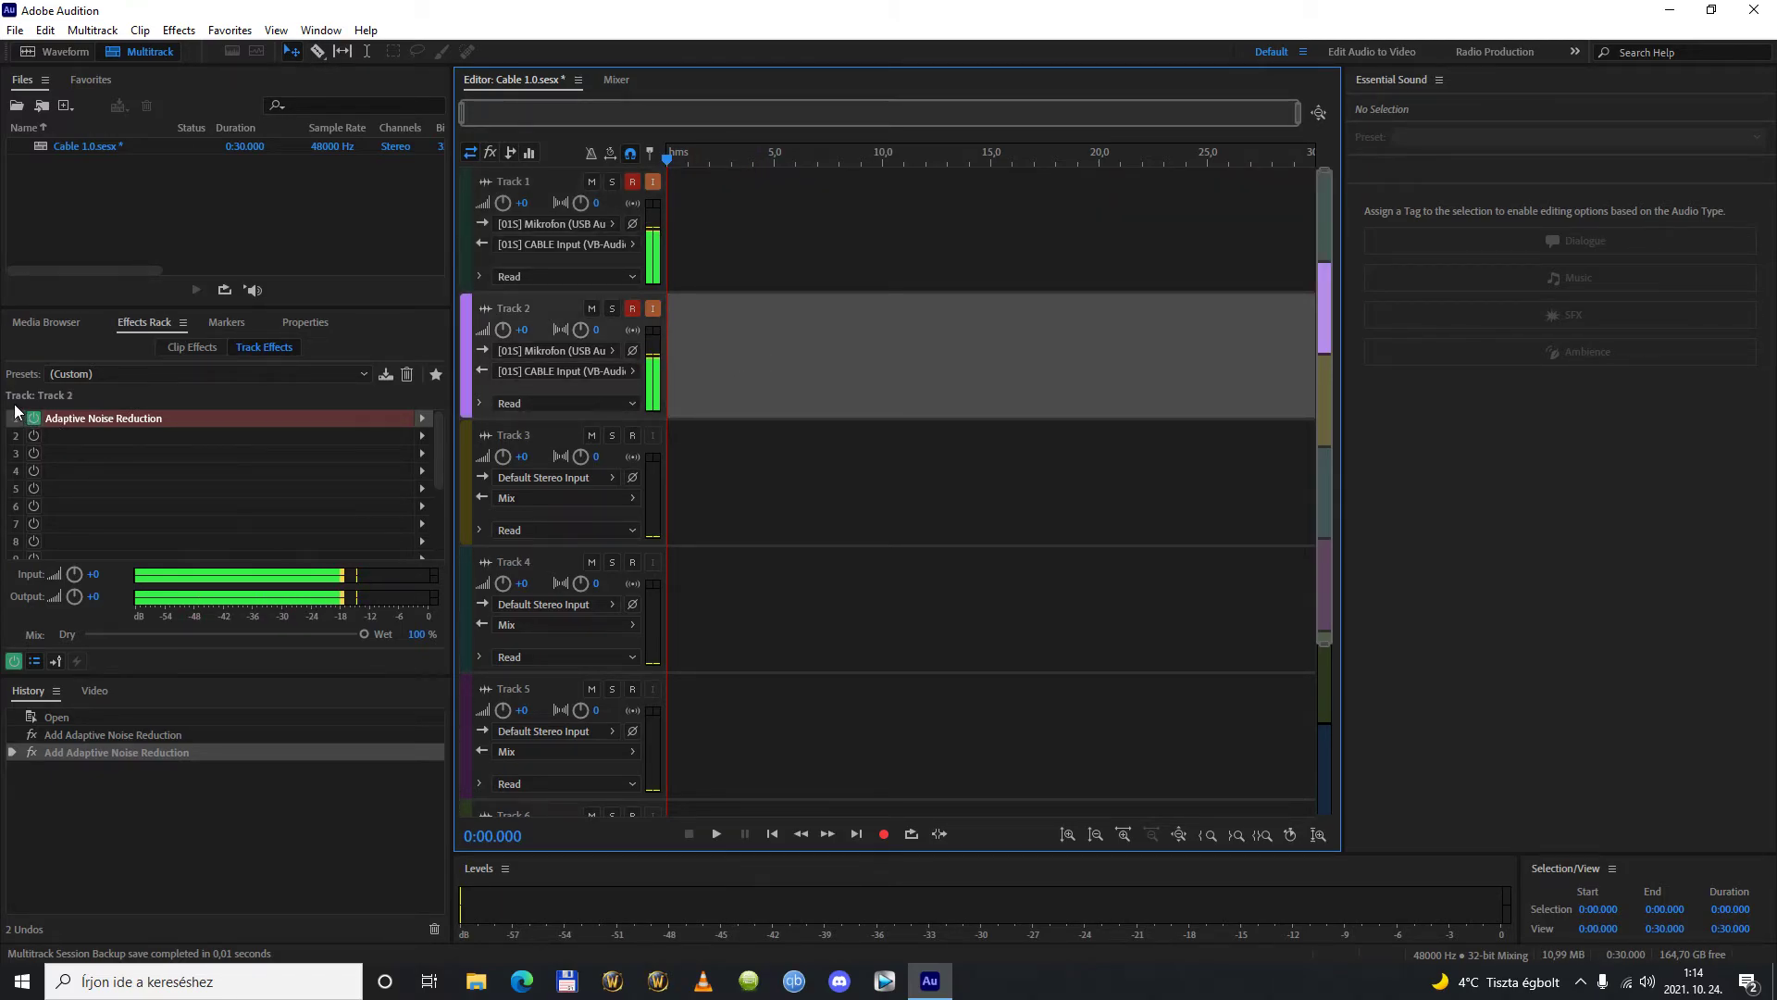
pyautogui.click(423, 421)
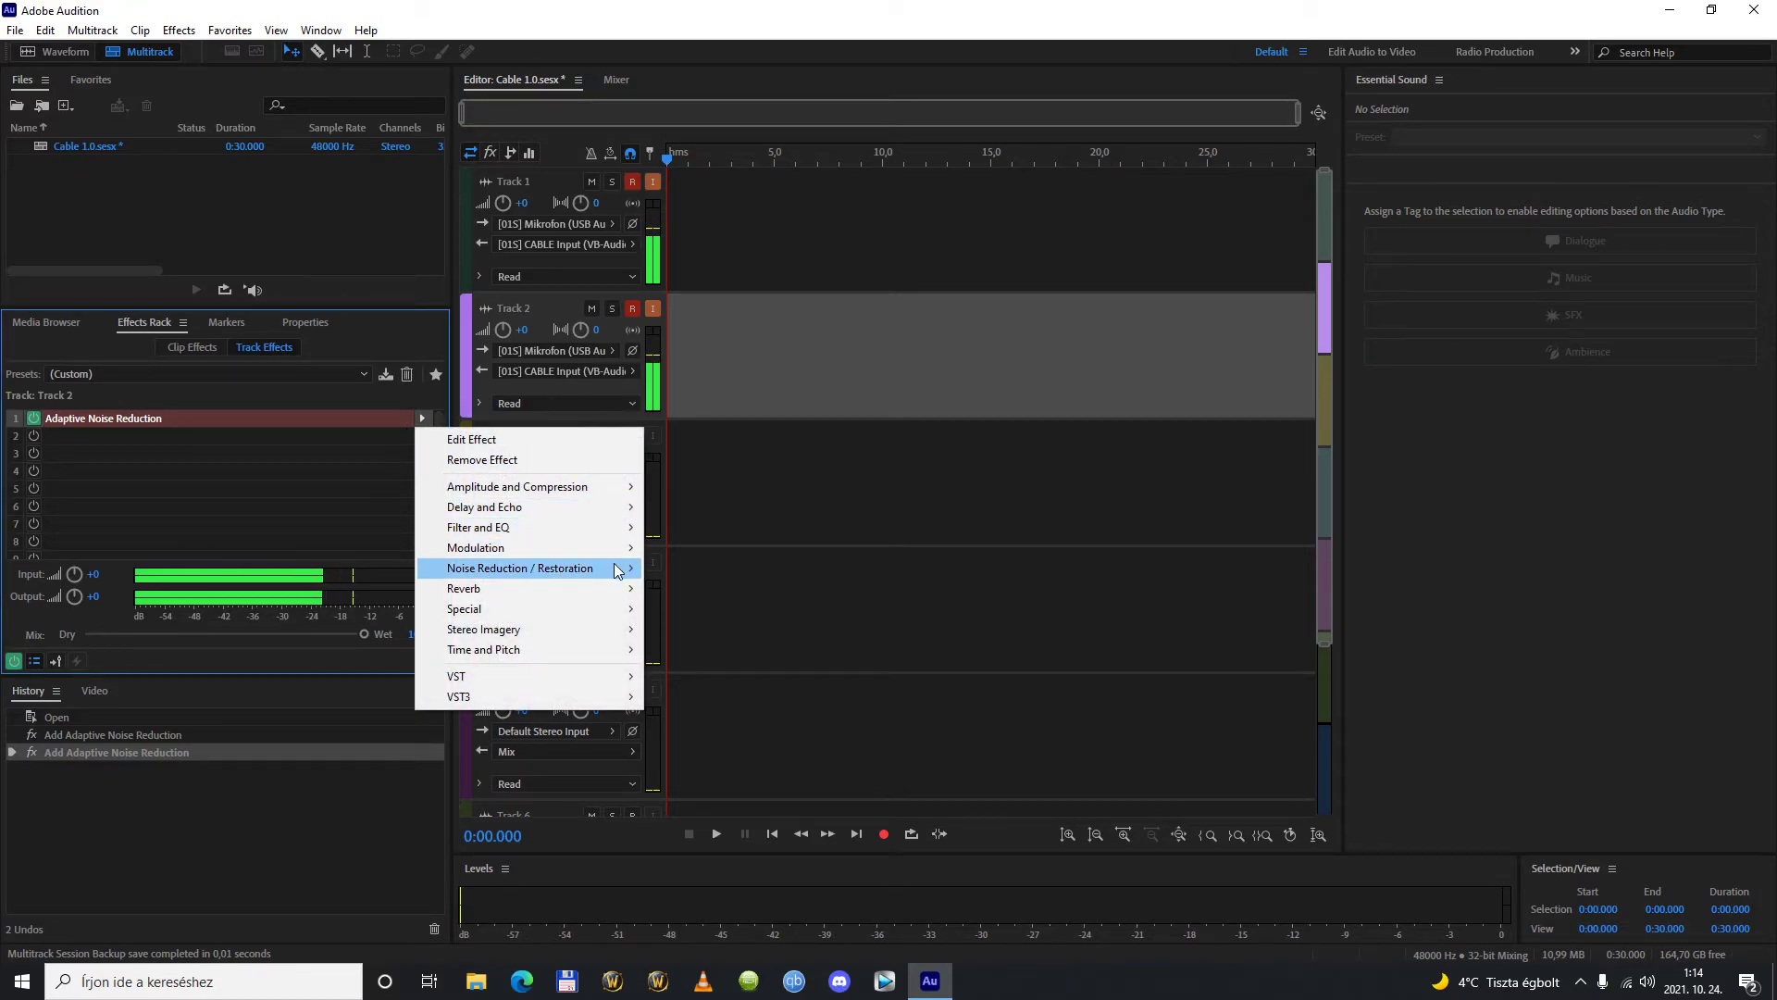
pyautogui.moveTo(617, 569)
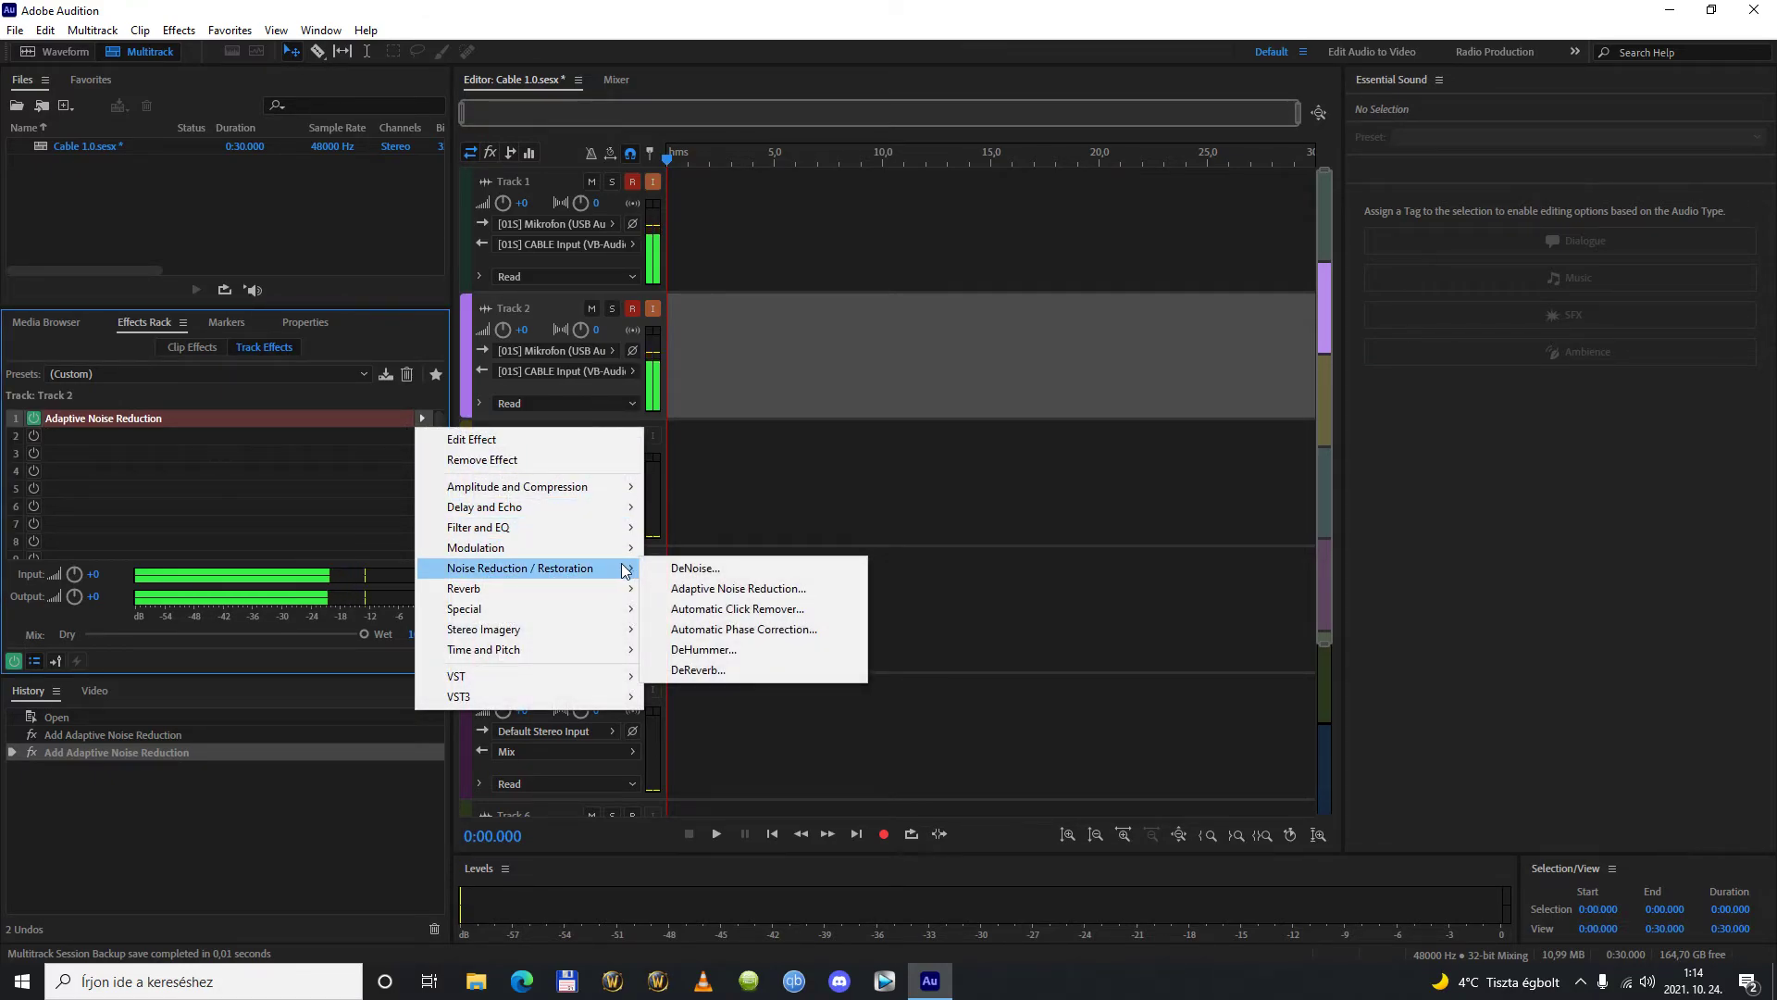
pyautogui.click(818, 593)
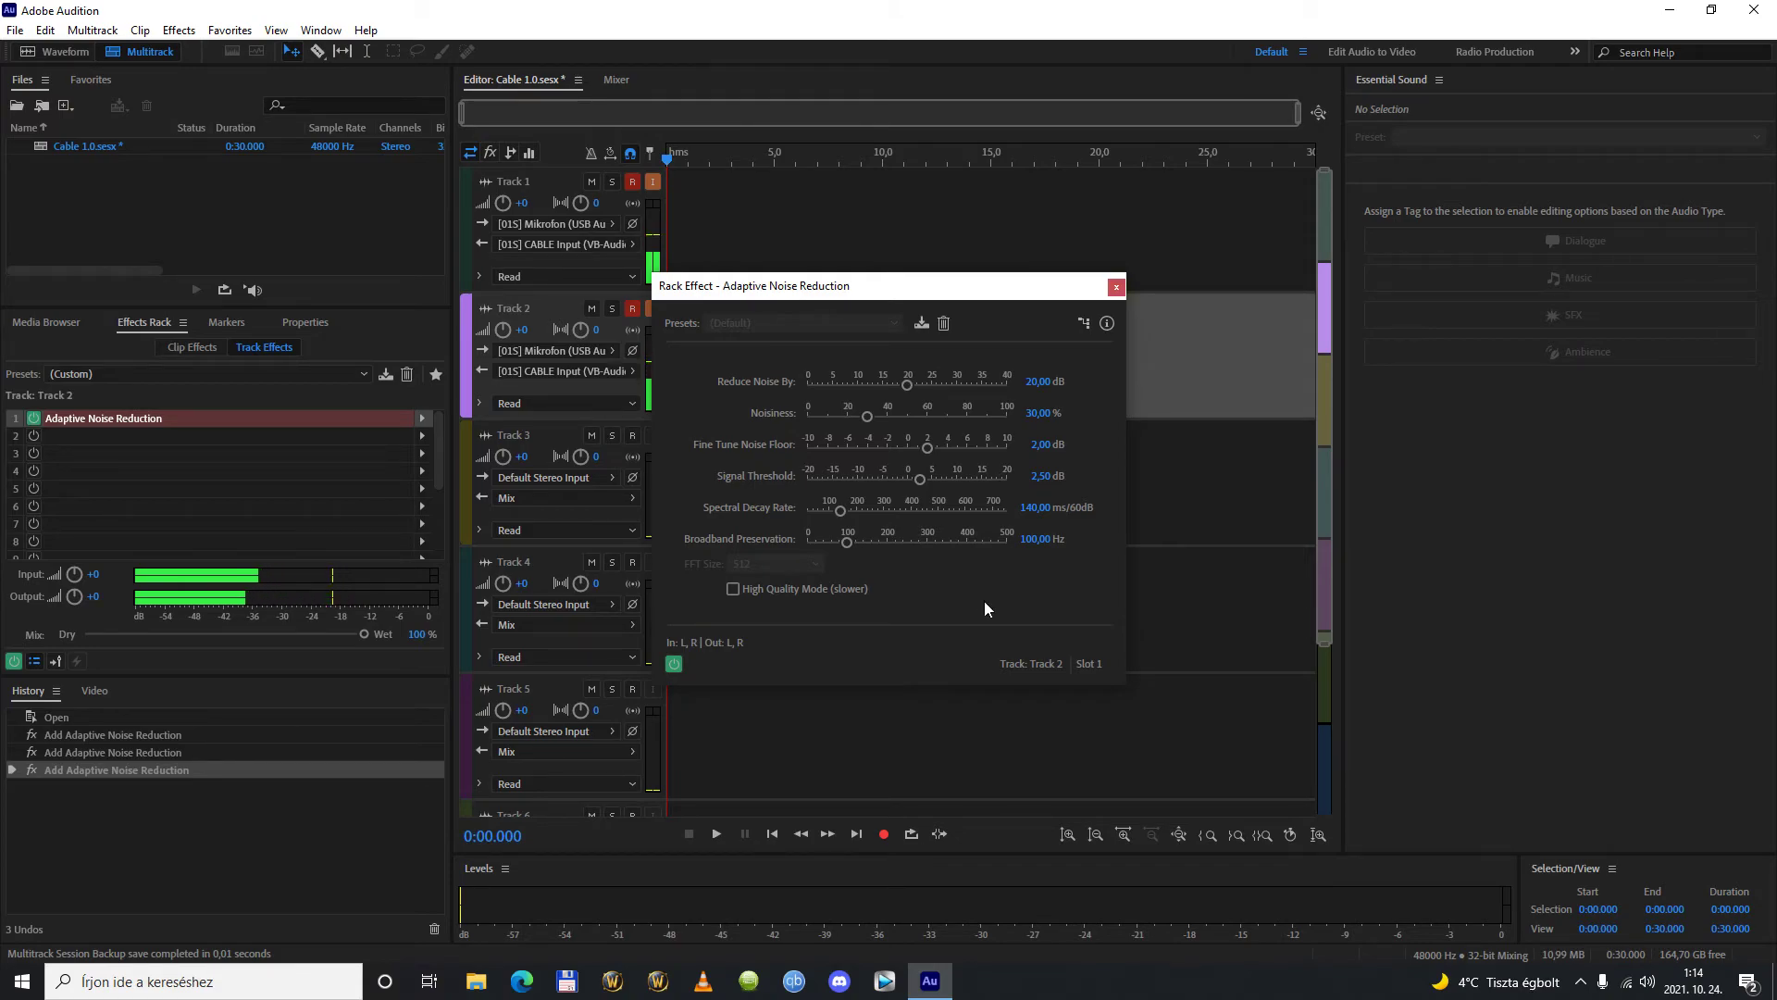
pyautogui.click(1117, 287)
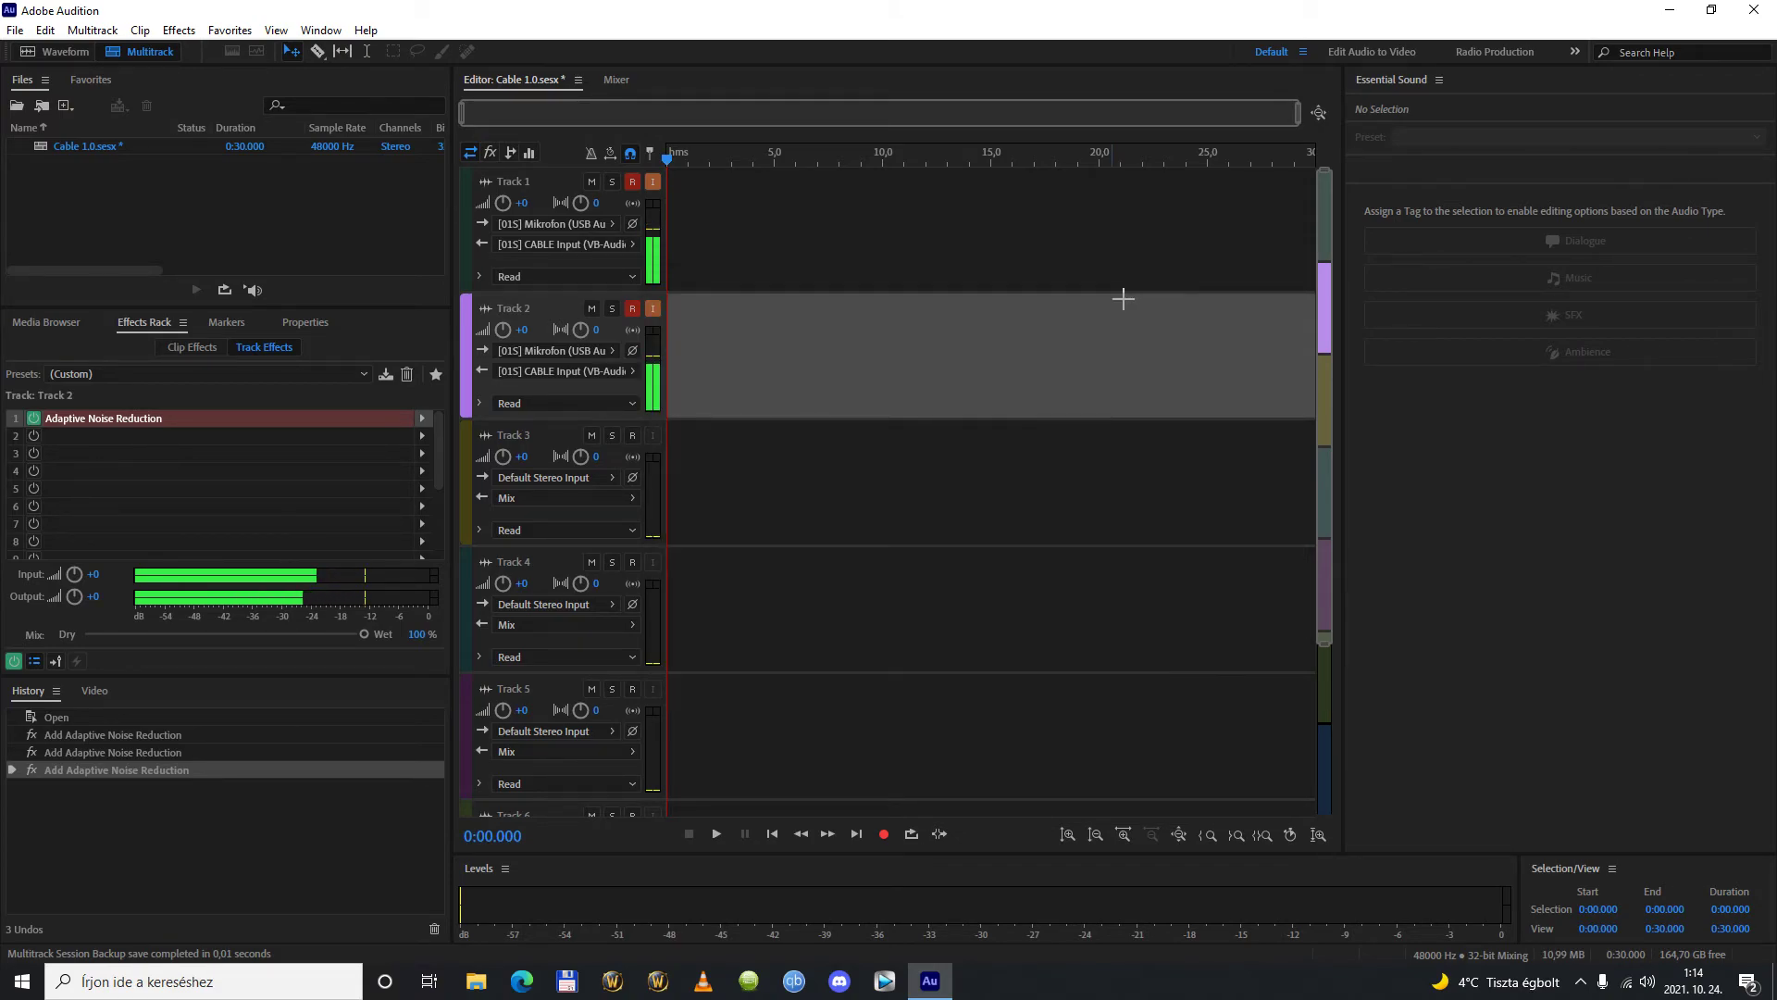
# Disarm Track 2 and select Track 1
pyautogui.click(633, 309)
pyautogui.click(1544, 619)
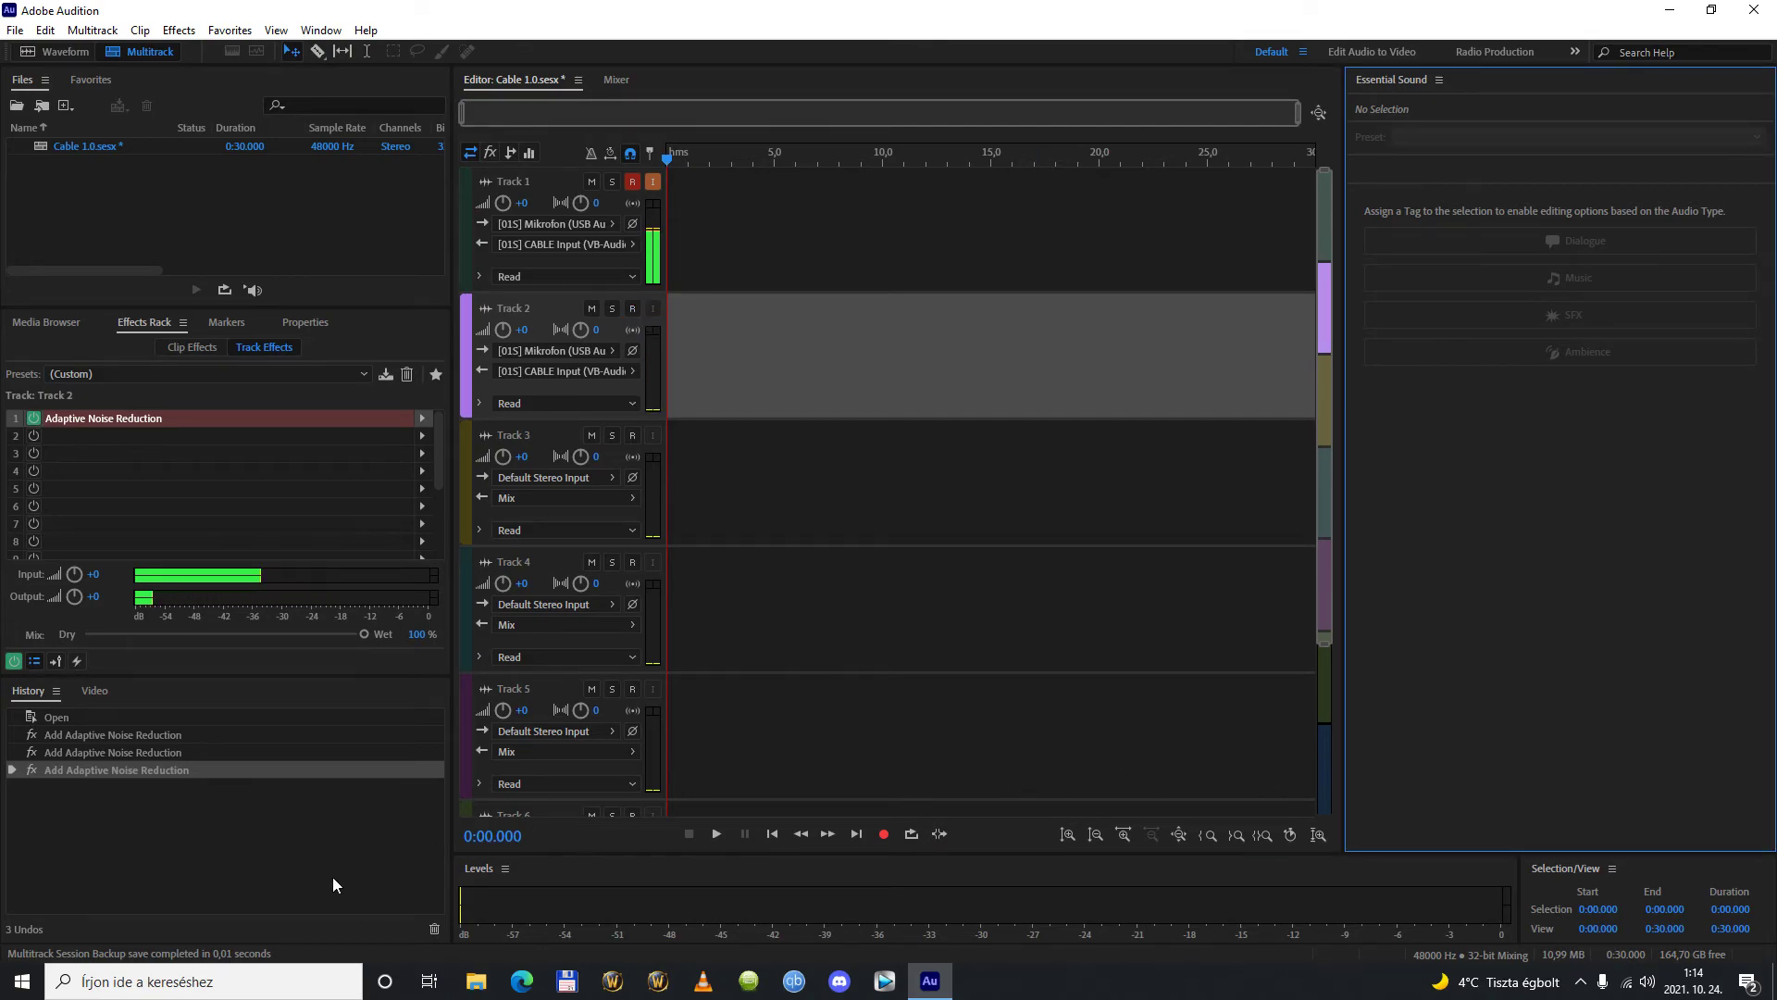
pyautogui.click(818, 278)
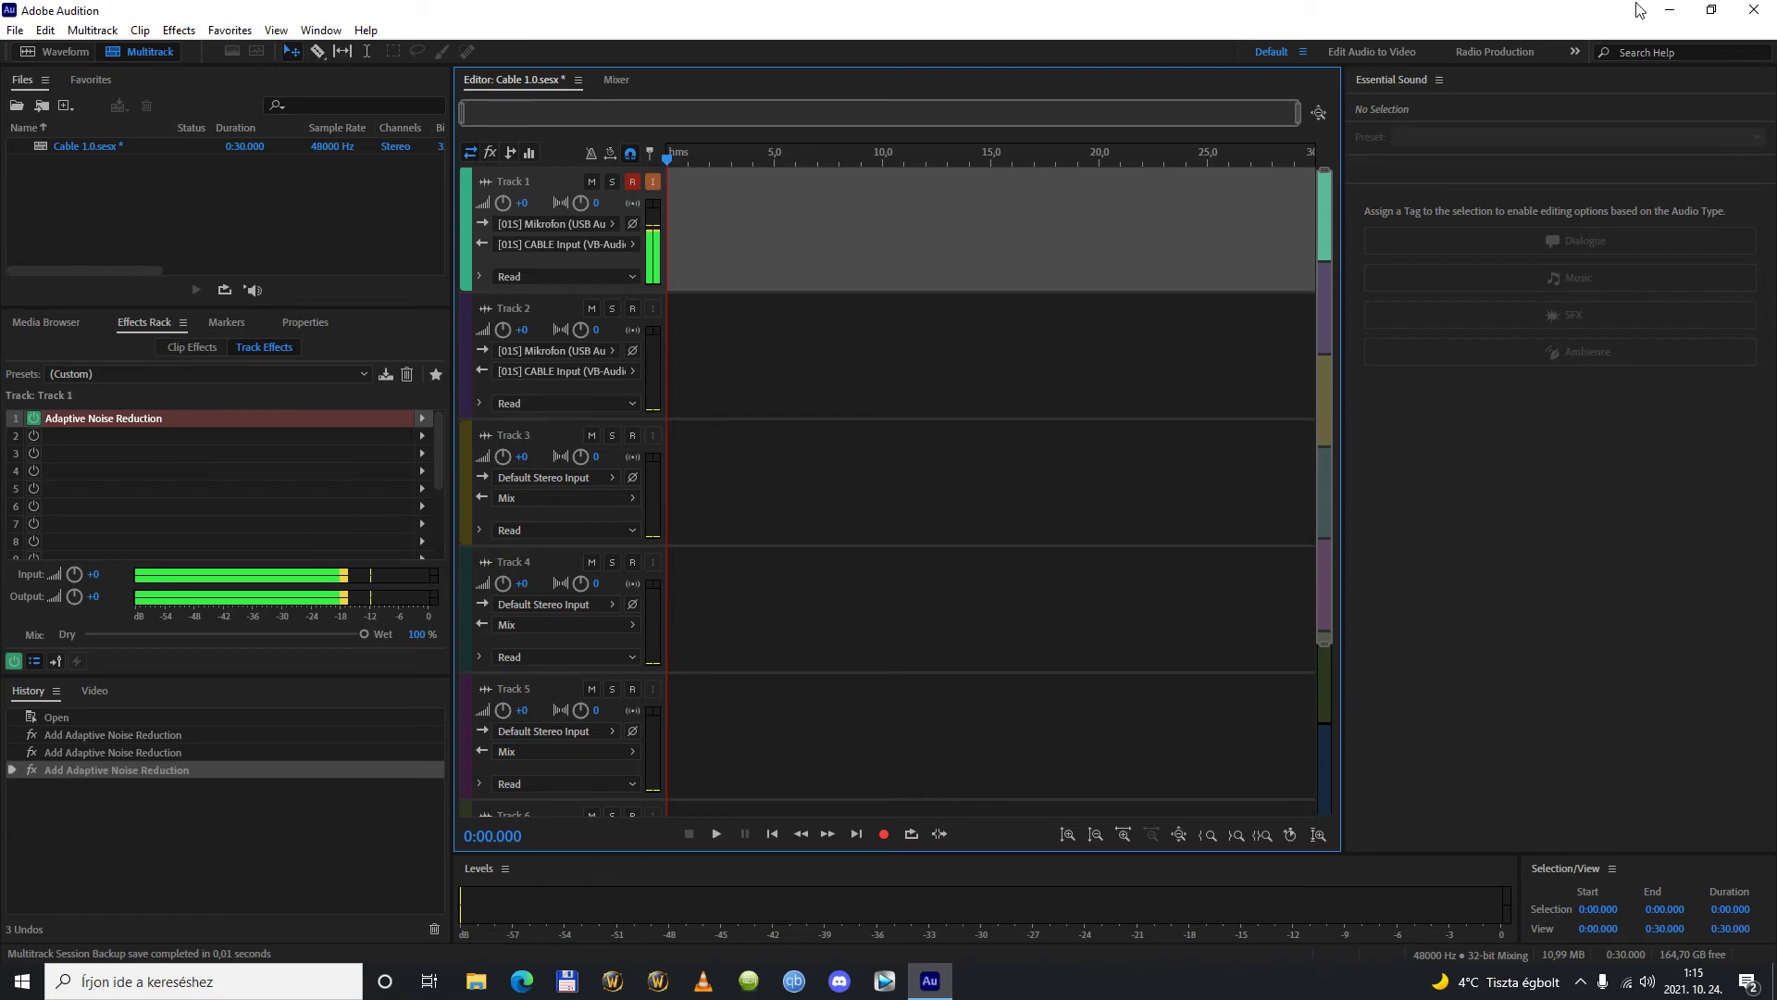
# Switch to the GeForce Experience overlay, check the microphone source in its audio settings and close the overlay
pyautogui.click(1669, 10)
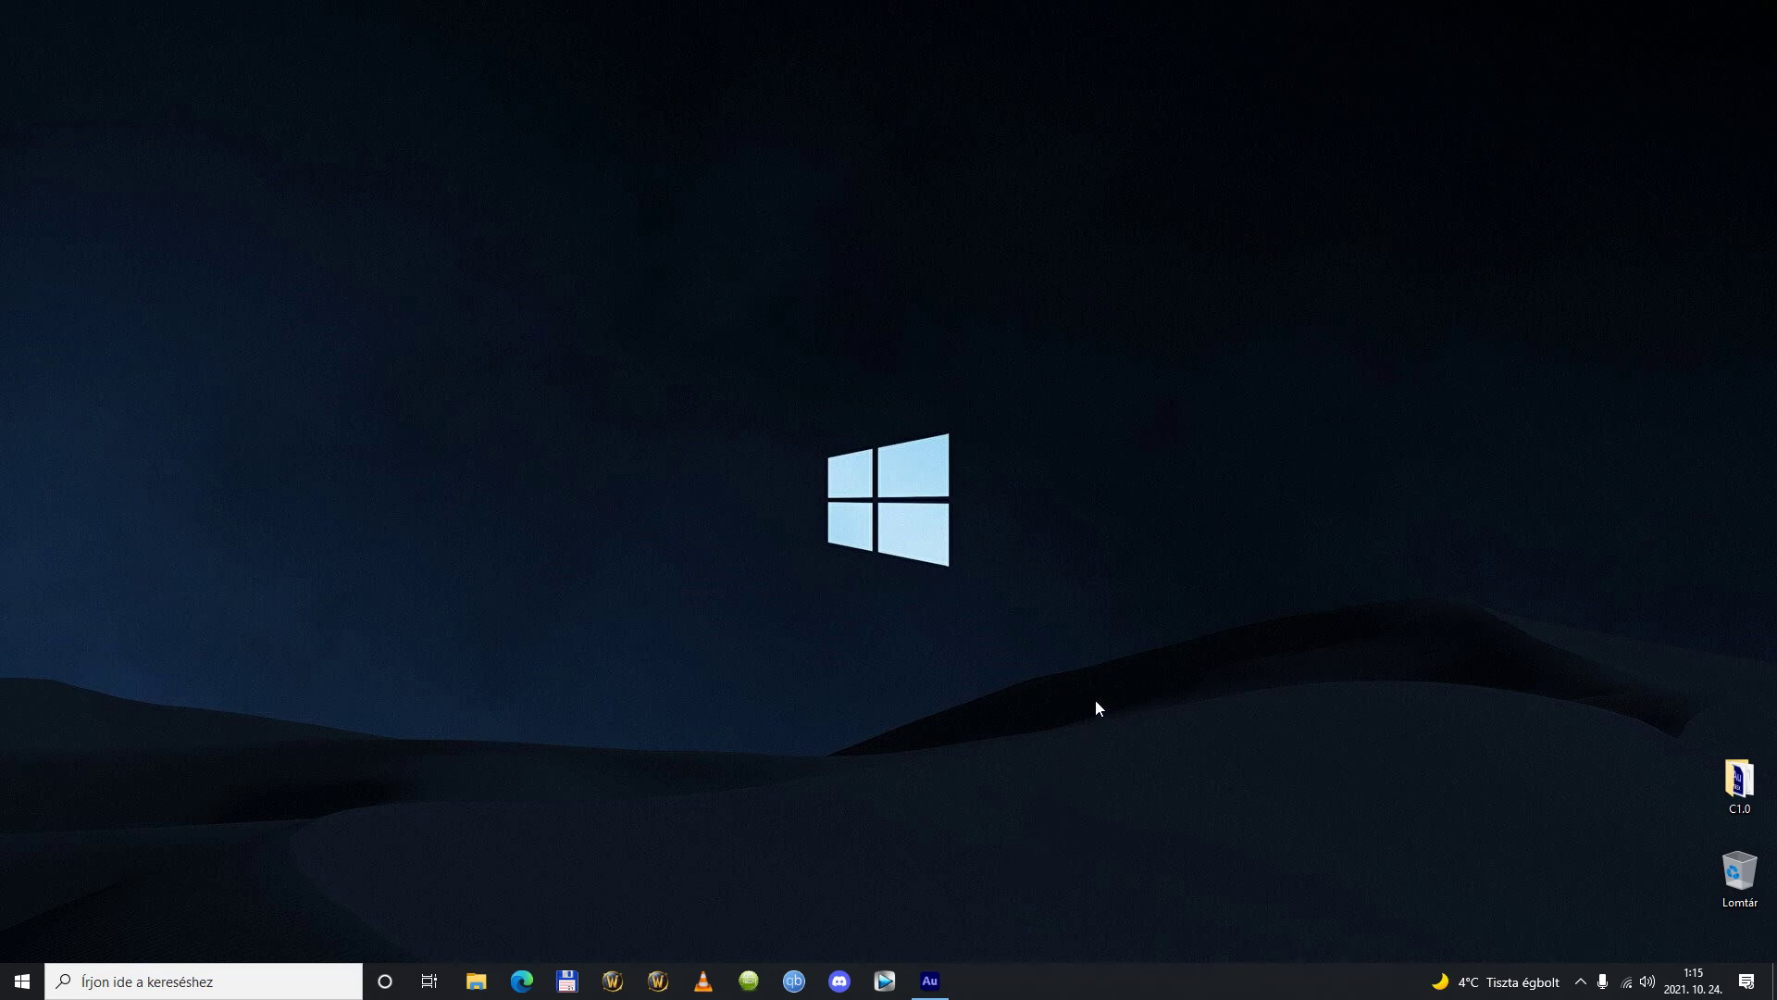
pyautogui.hotkey('alt', 'z')
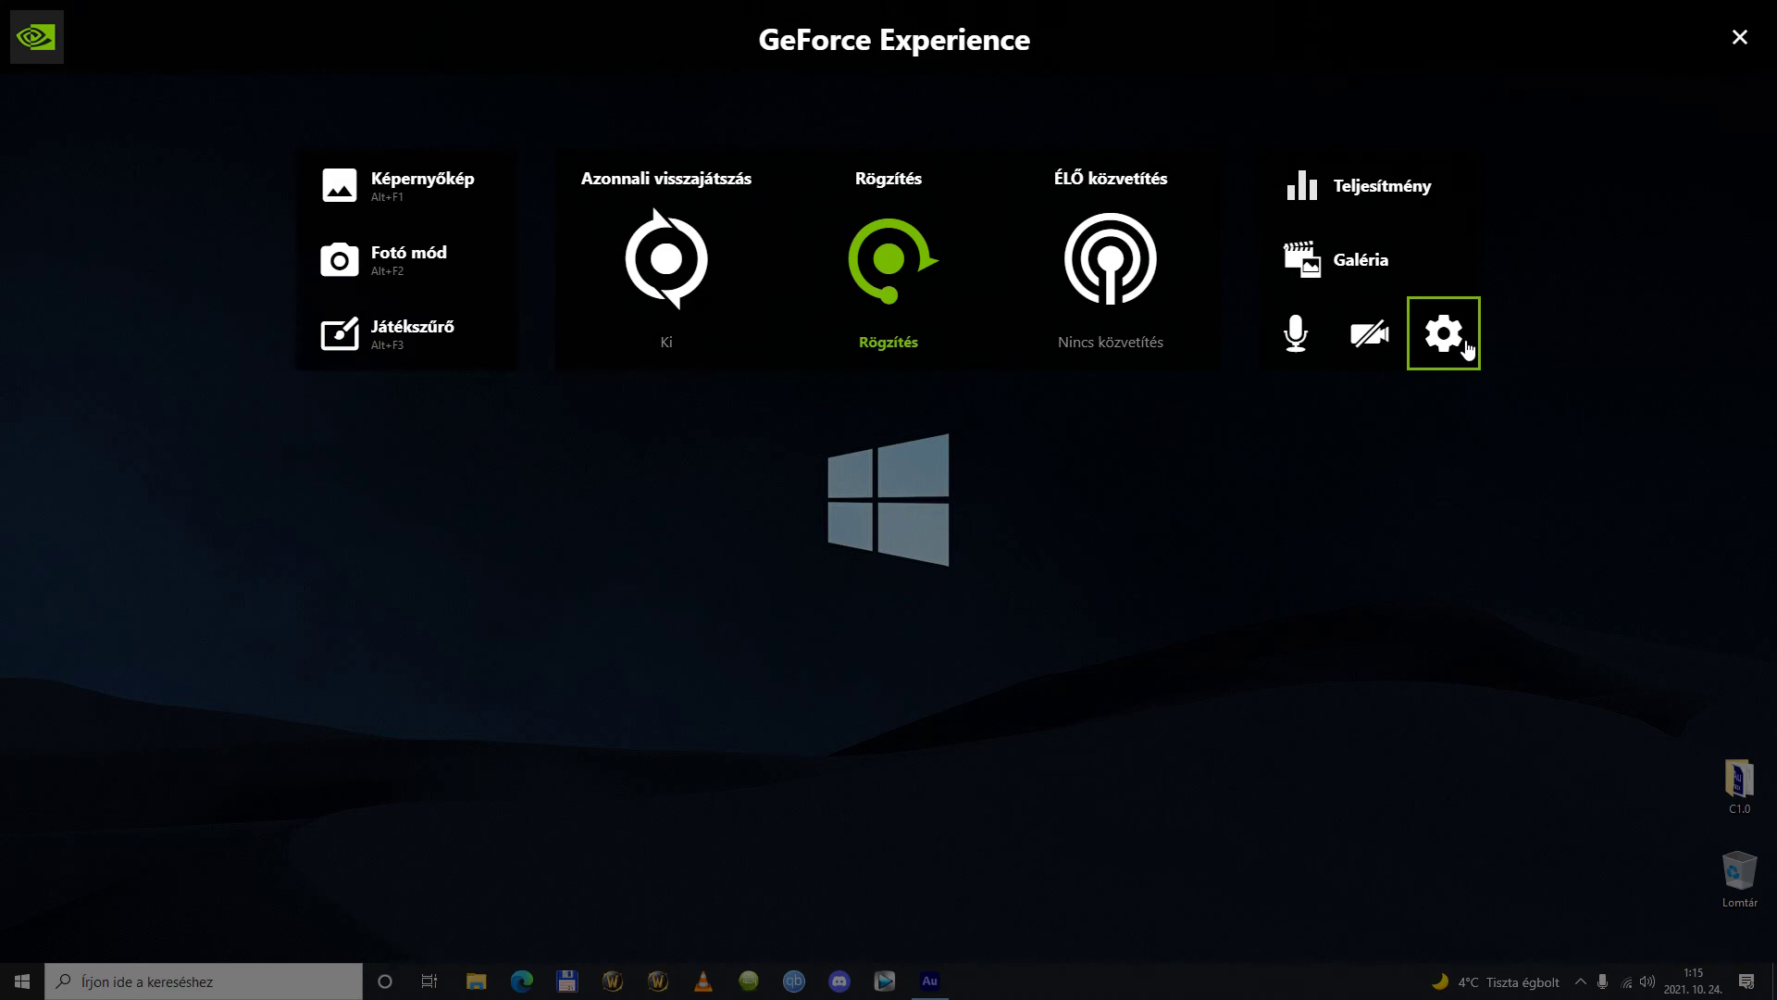
pyautogui.click(1444, 335)
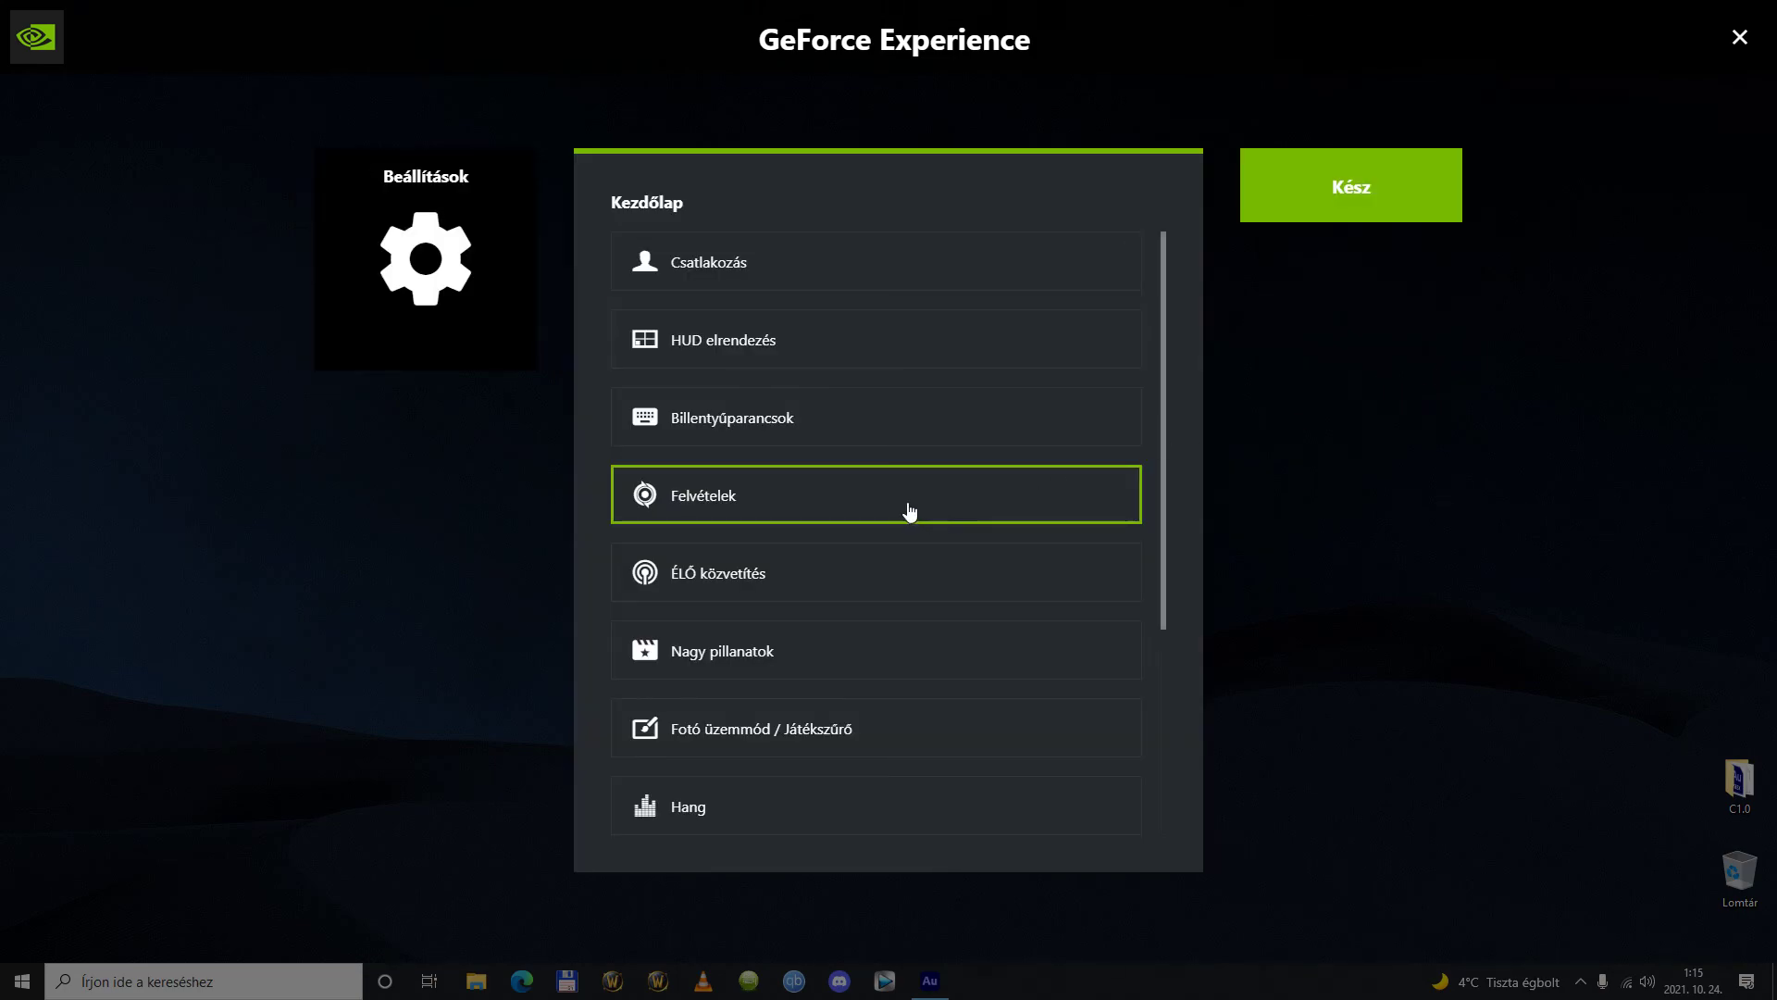
pyautogui.scroll(-2, 898, 532)
pyautogui.scroll(-2, 894, 543)
pyautogui.click(845, 502)
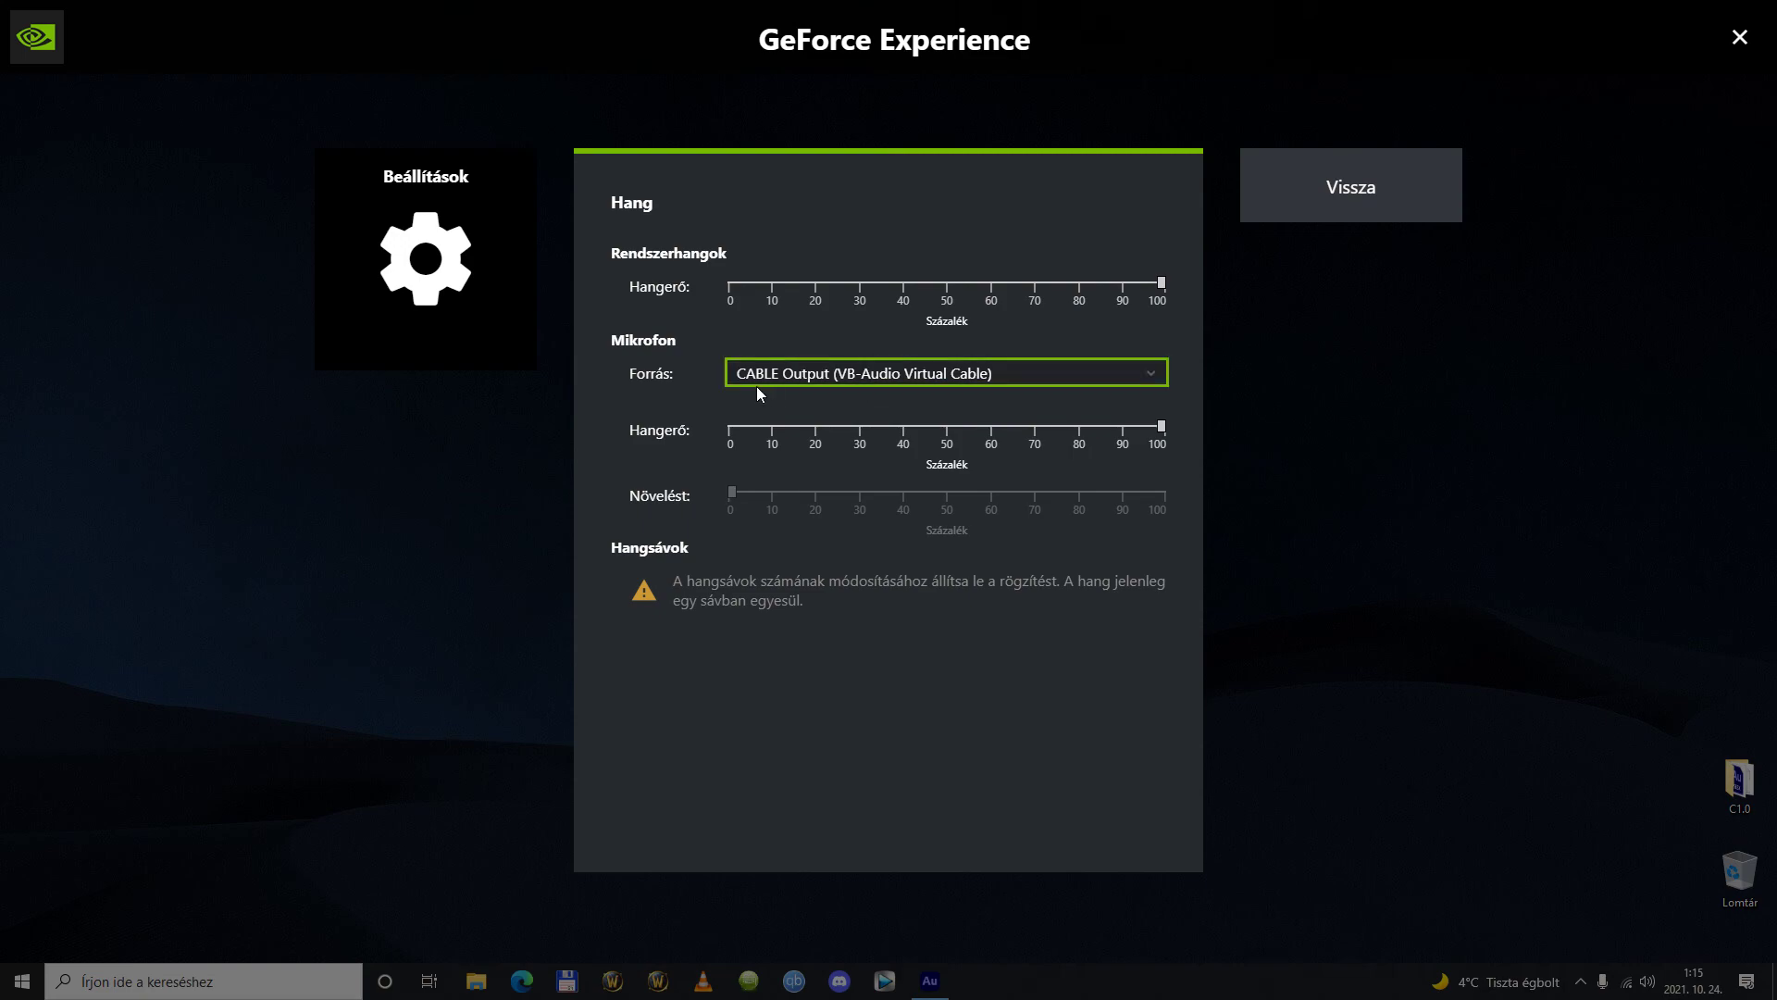
pyautogui.click(1171, 378)
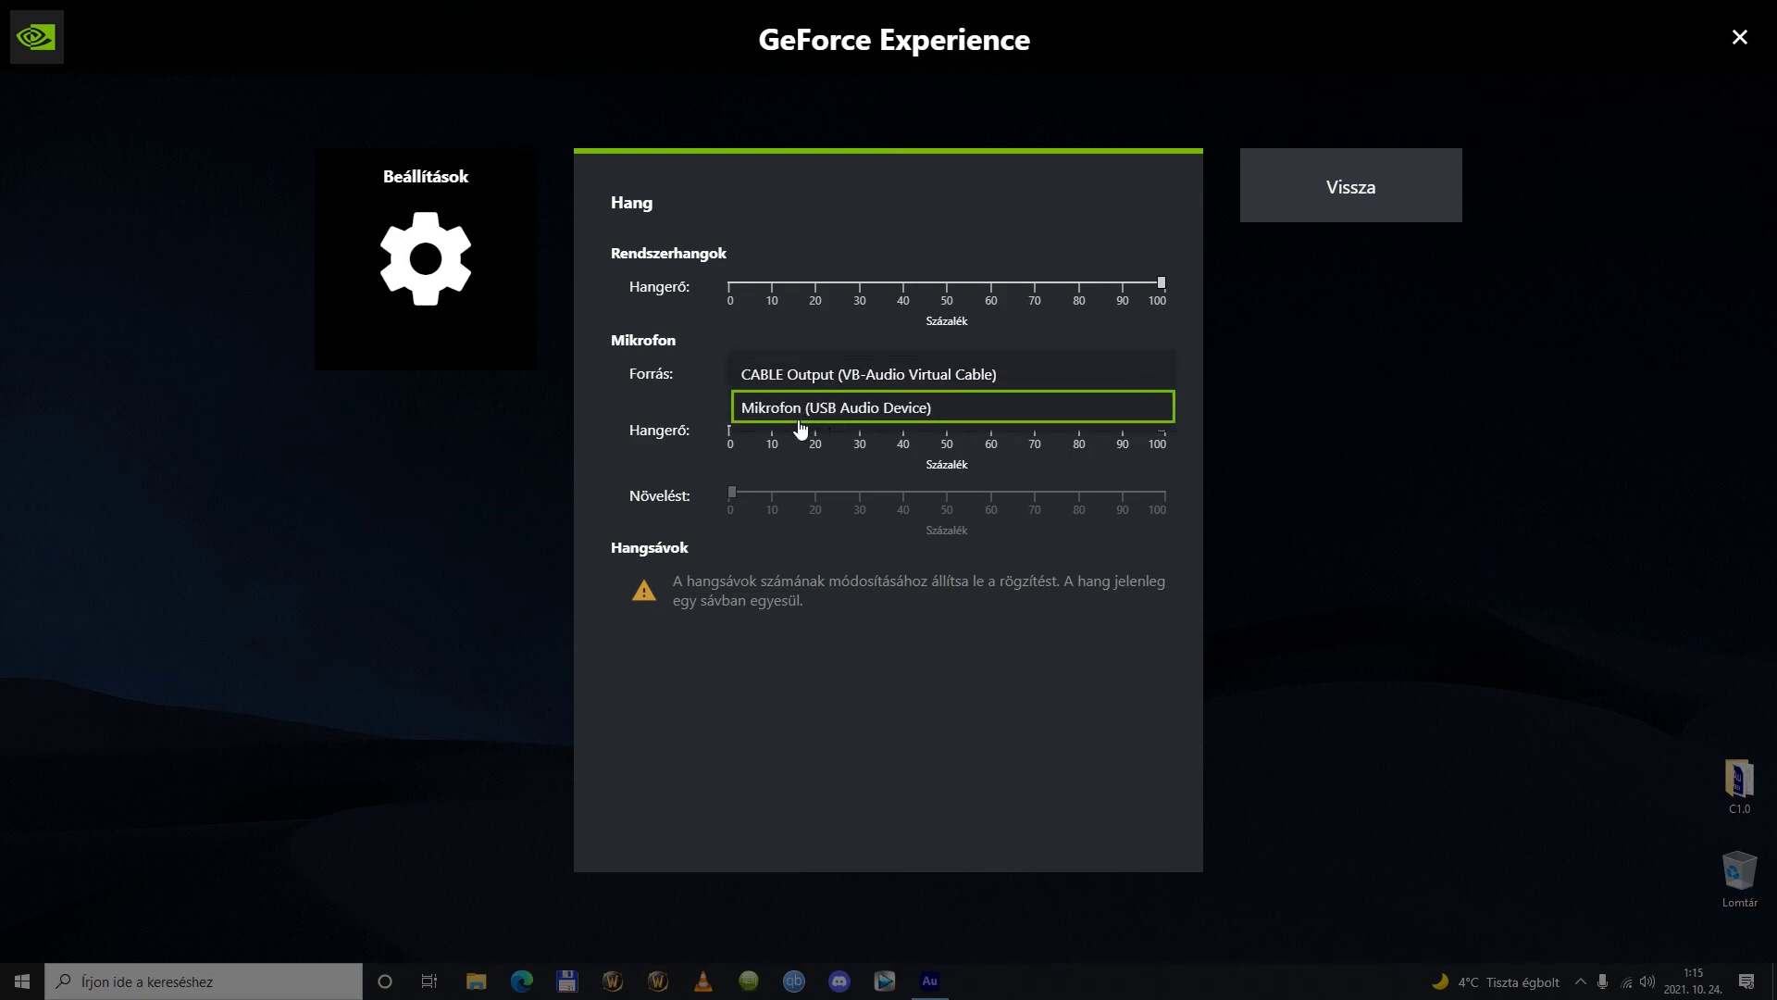
pyautogui.click(1279, 390)
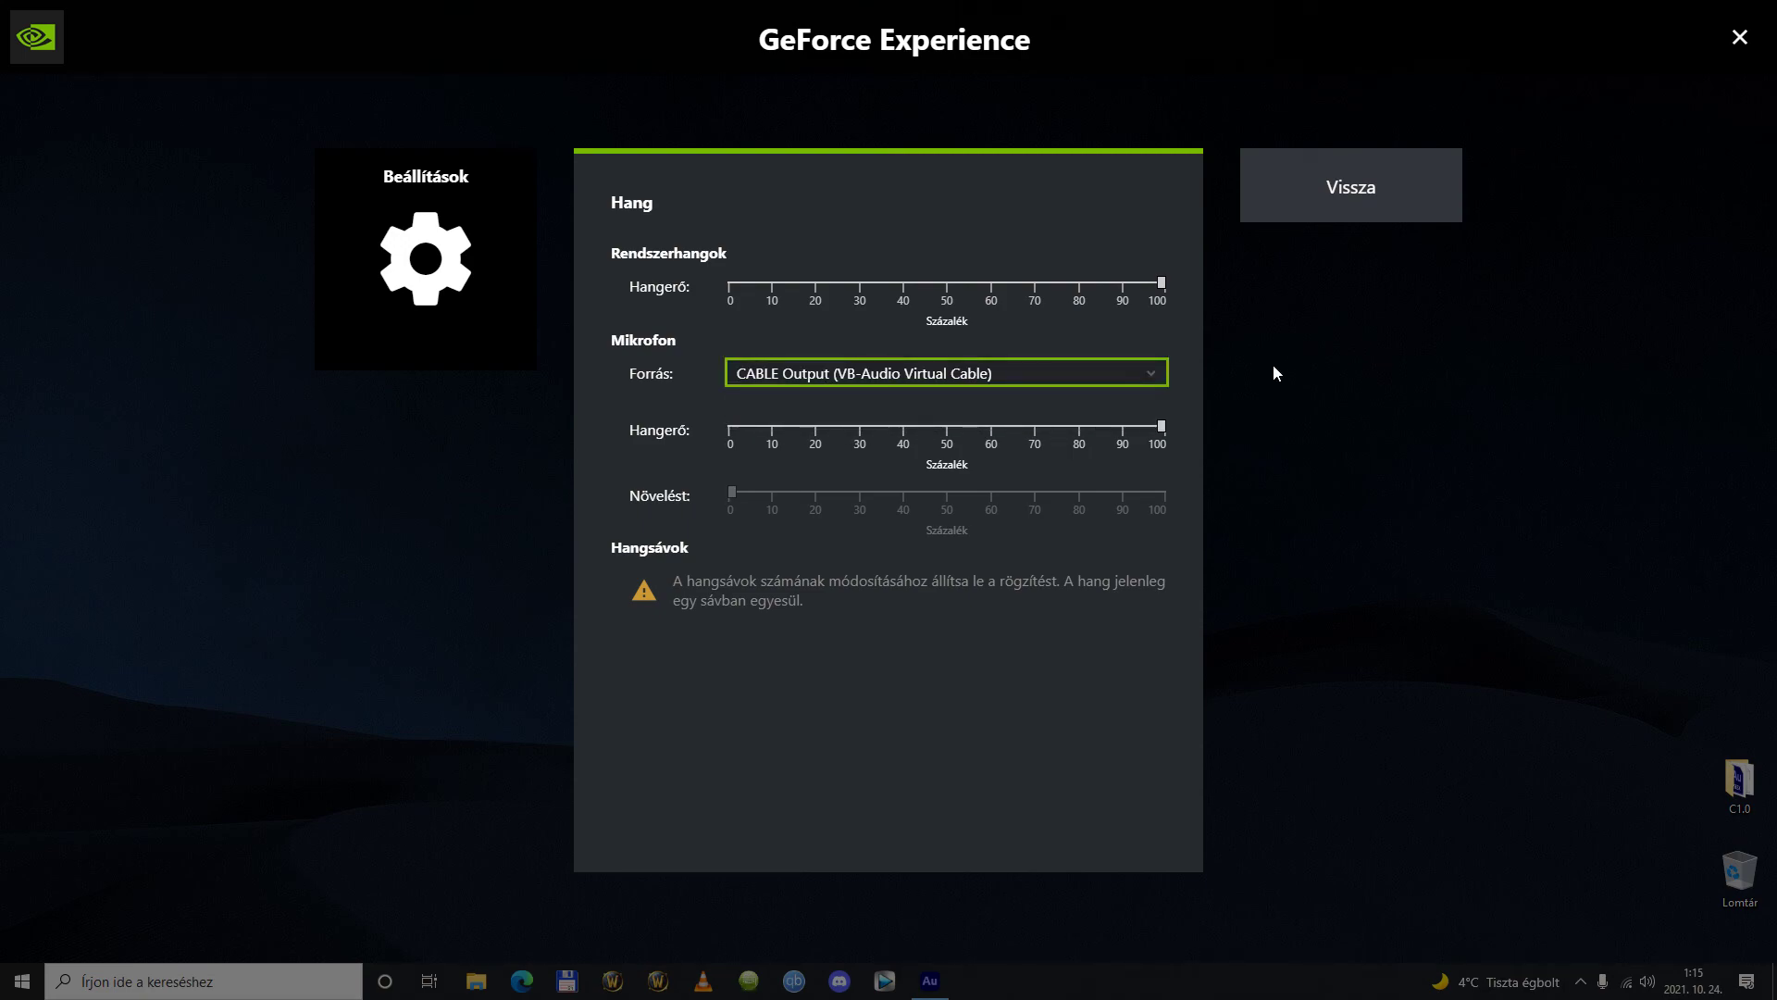
pyautogui.click(1740, 37)
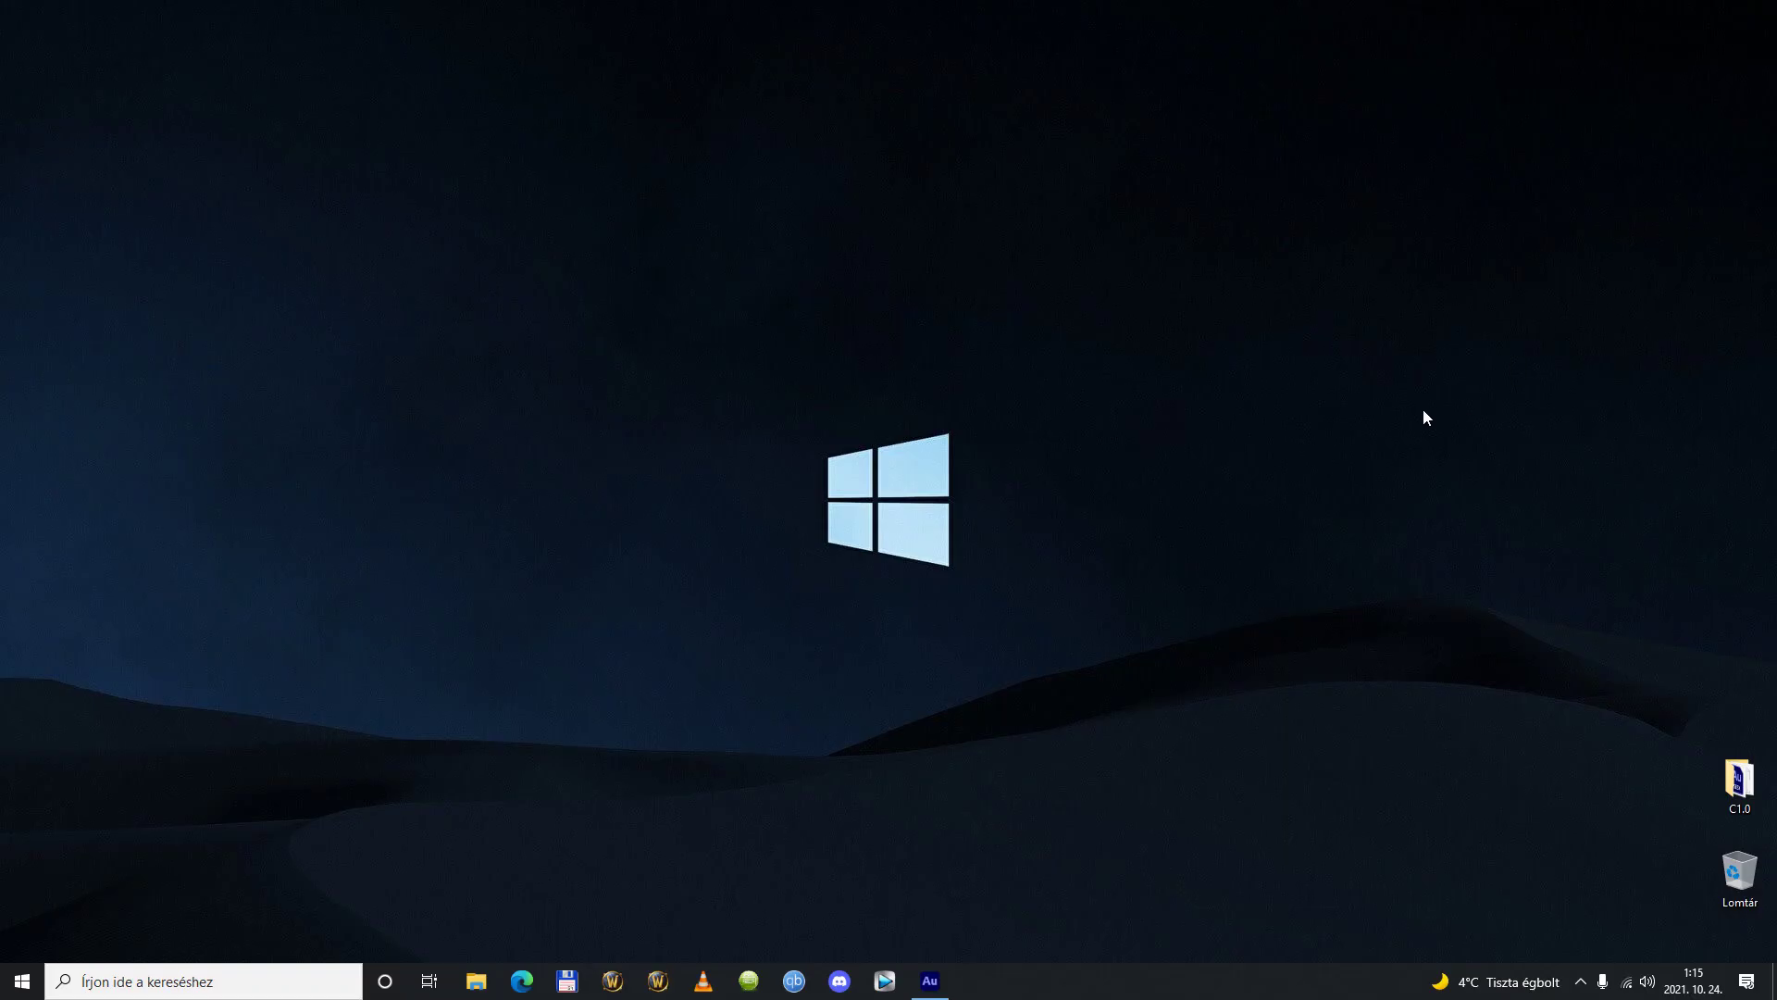